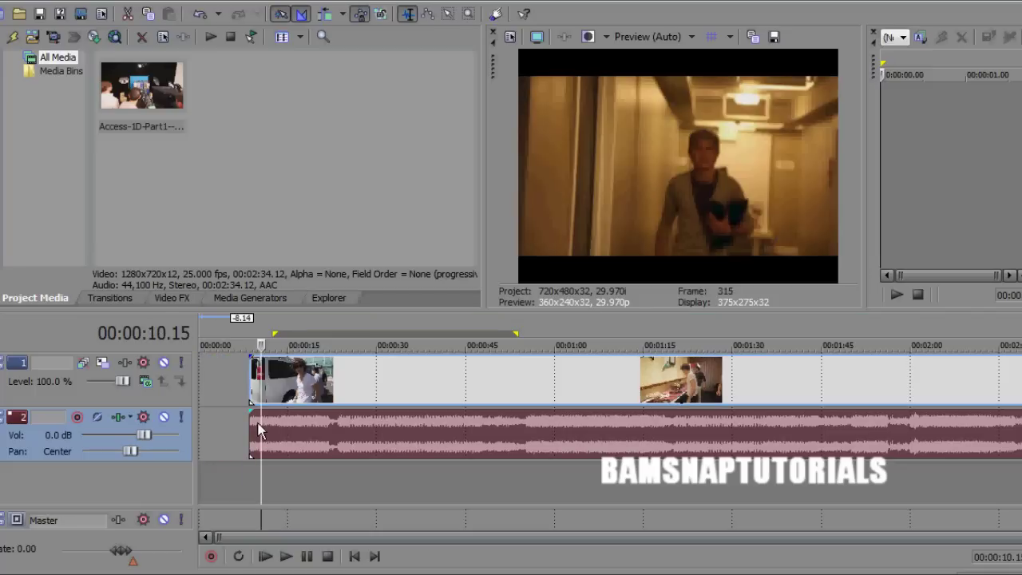
Move the clip to the start of the timeline and split off its opening piece about one second long
scroll(258, 426, up, 4)
drag(493, 444, 223, 423)
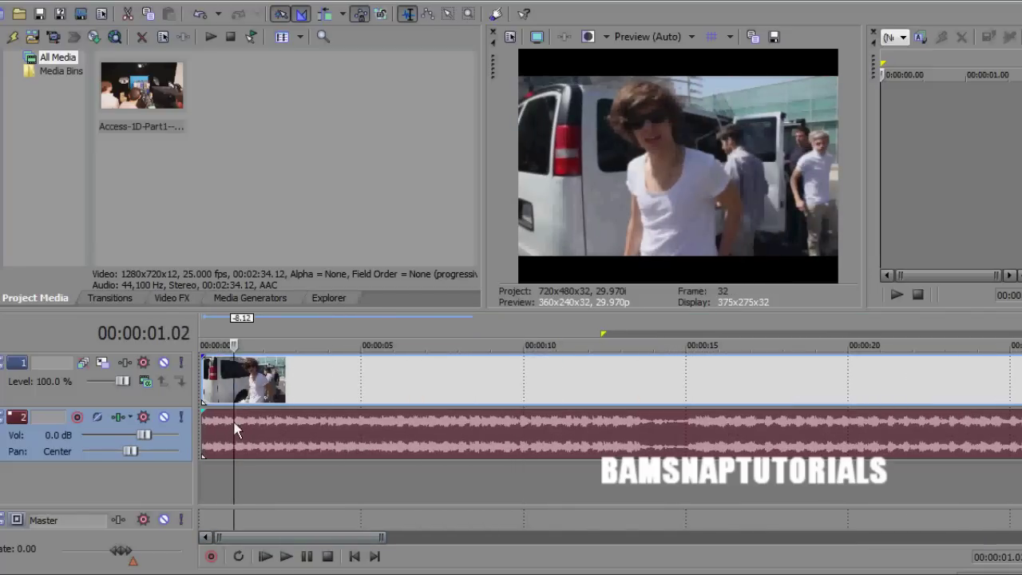
scroll(234, 429, down, 3)
click(304, 444)
Keep a second clip about one second long from the scene at 00:00:30.18, removing the footage before and after it
drag(403, 437, 562, 427)
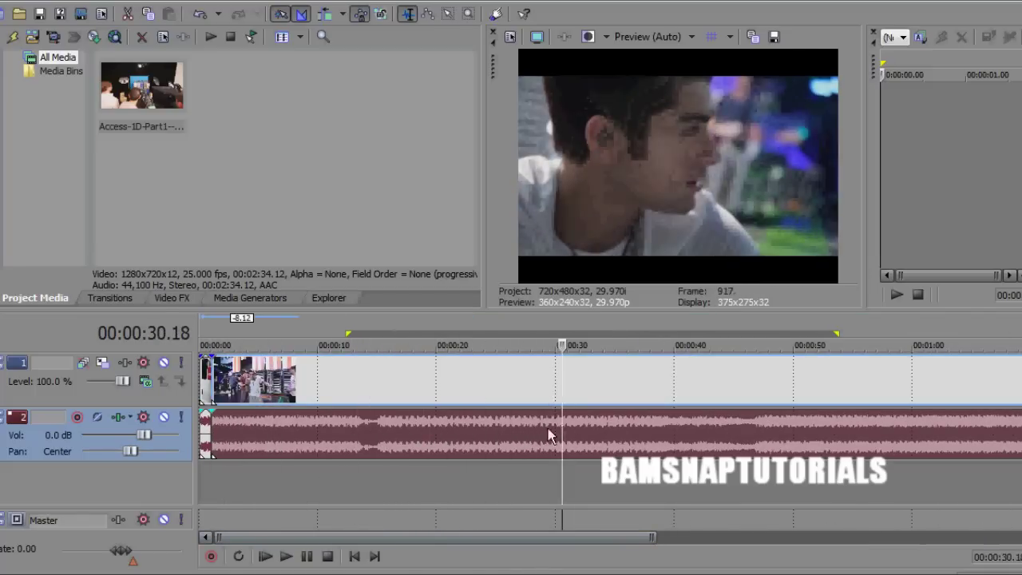
scroll(359, 443, up, 6)
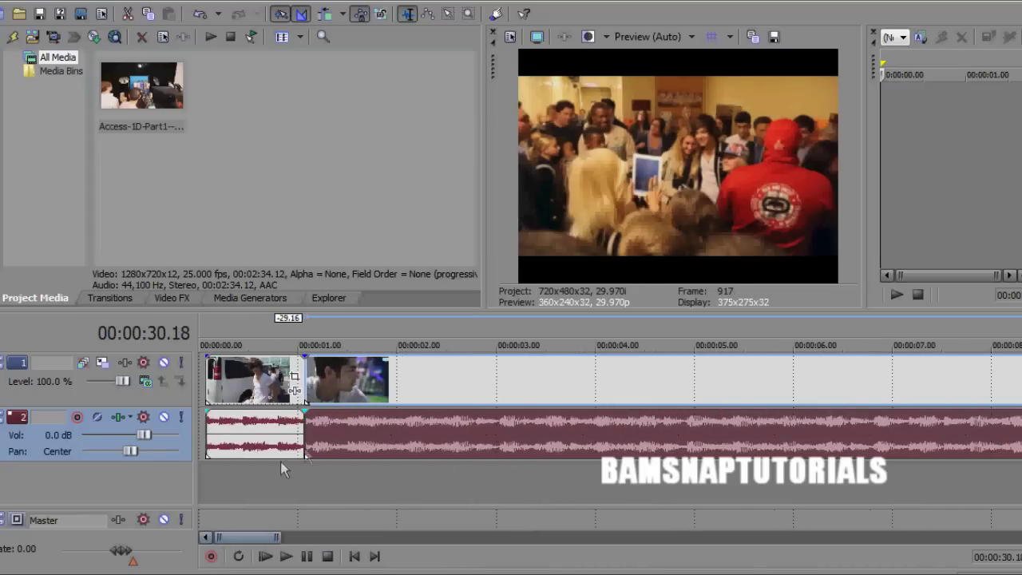
click(365, 443)
click(411, 438)
key(s)
click(468, 393)
key(Delete)
Delete the audio track beneath the two video clips
click(258, 391)
right_click(49, 448)
right_click(2, 441)
click(54, 288)
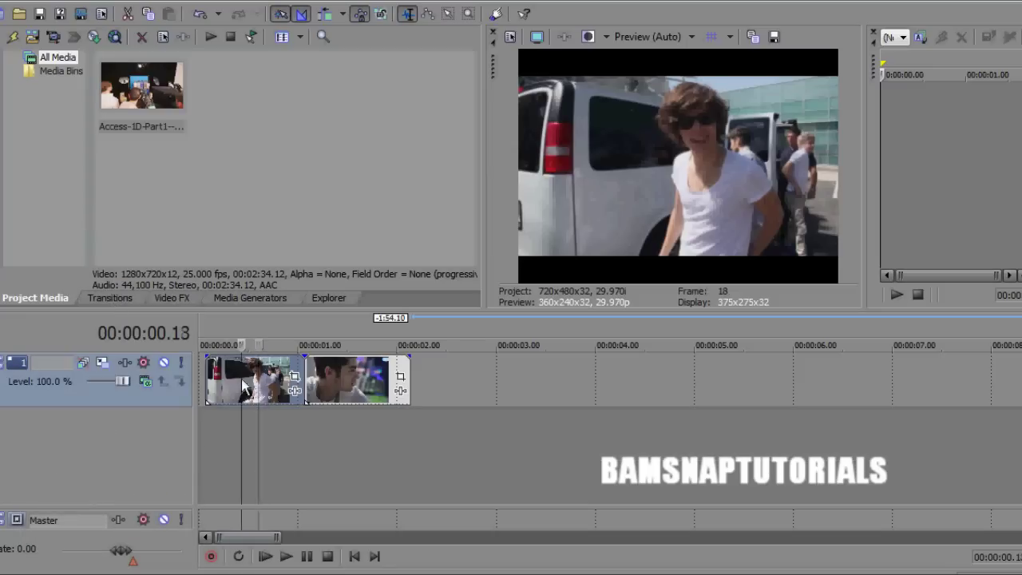
Apply a saved coloring filter package to the first clip as a video event effect
click(218, 383)
right_click(245, 378)
click(292, 302)
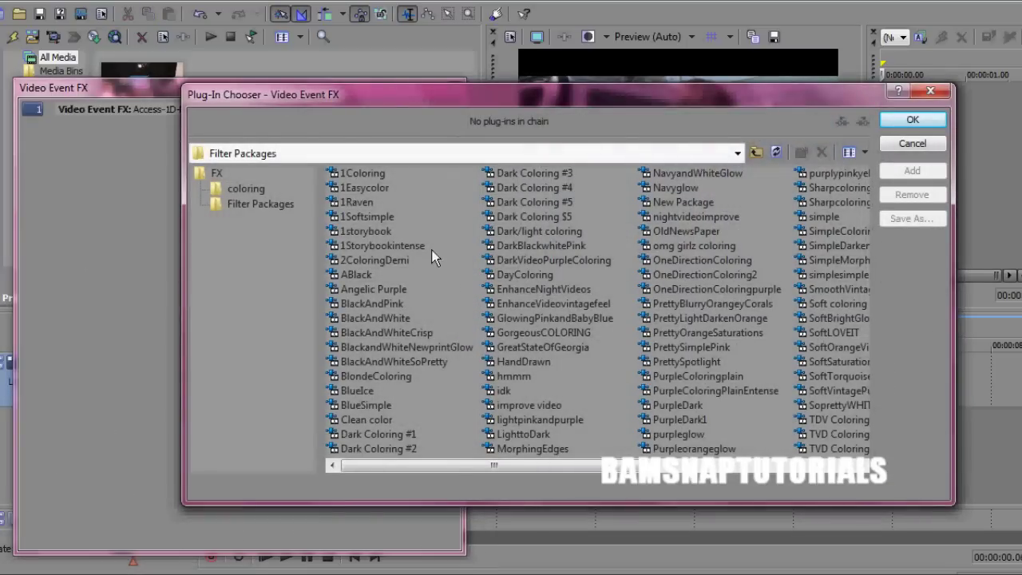
click(911, 119)
click(456, 87)
Apply a saved coloring filter package to the second clip as a video event effect
click(345, 379)
right_click(345, 379)
click(392, 295)
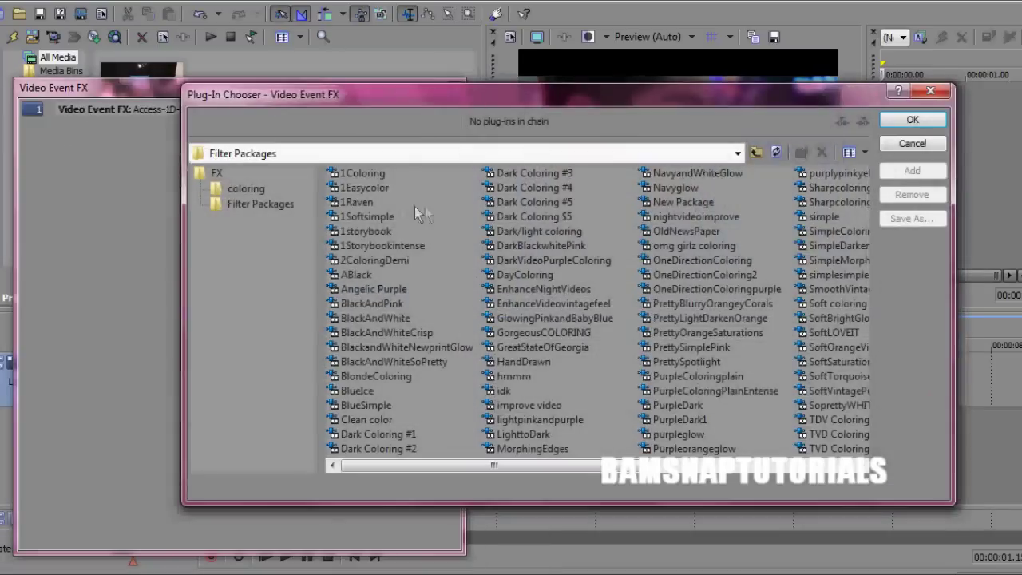
click(910, 171)
click(912, 120)
click(456, 88)
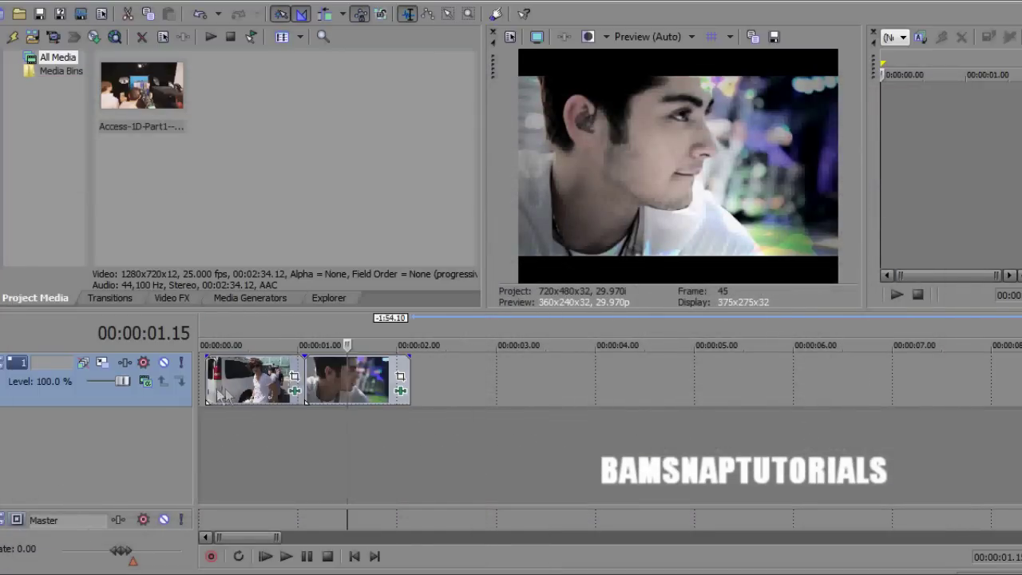
Preview the colored clips, shift both to the very start of the timeline and give the first a short fade-in
click(308, 389)
click(200, 400)
key(space)
click(306, 557)
drag(328, 358, 322, 360)
click(242, 372)
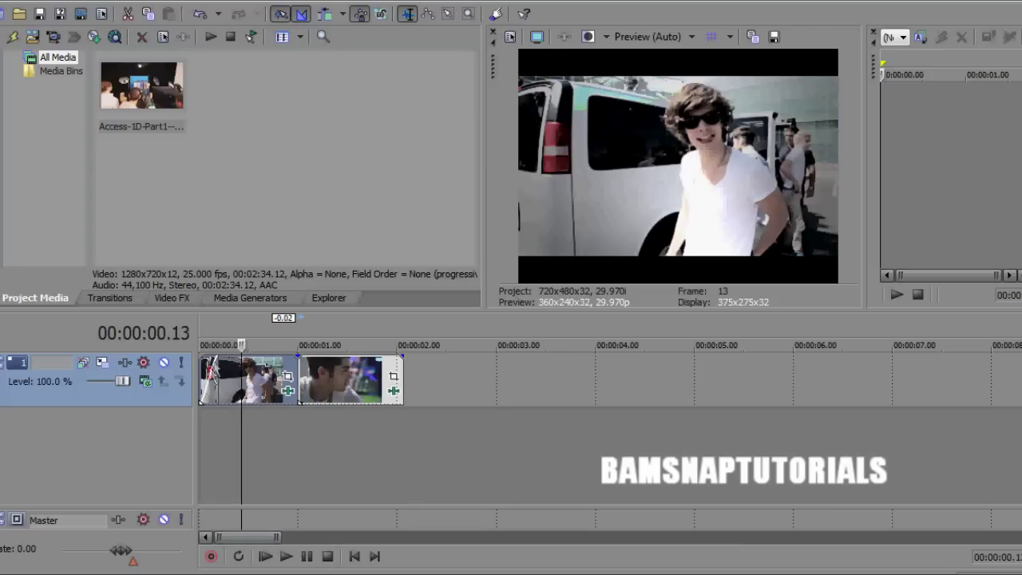
Apply the Zoom In, Center transition to the first clip's fade-in and split that clip at 00:00:00.16
click(111, 297)
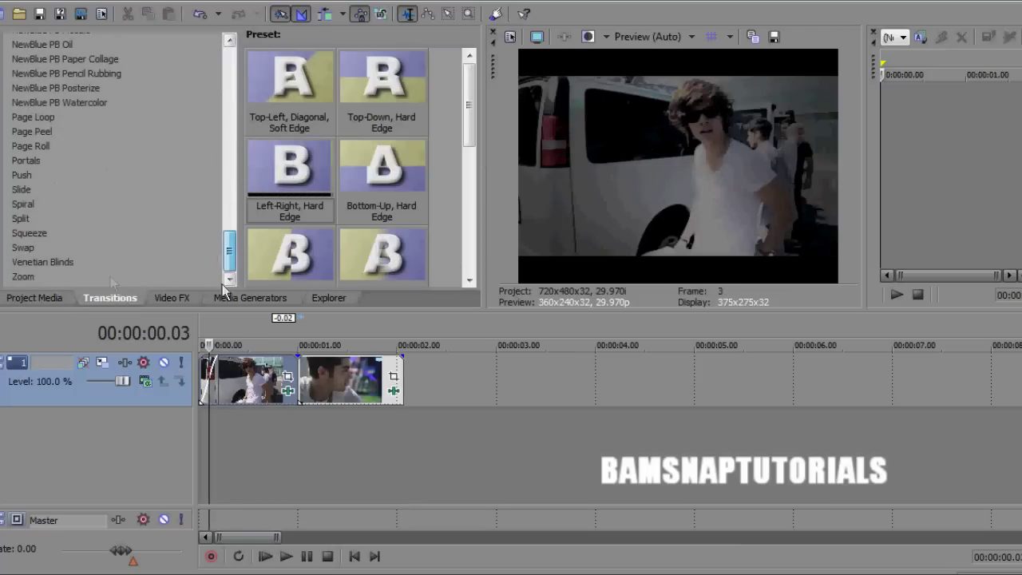
click(24, 276)
drag(290, 84, 204, 399)
click(459, 93)
click(267, 557)
click(265, 557)
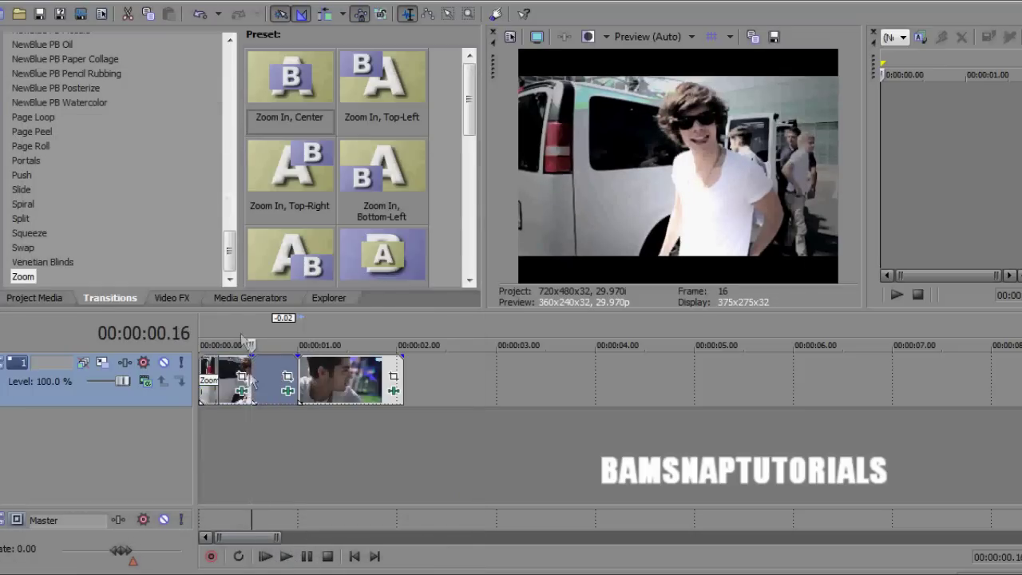
Add 100% Black and White and a blue Gradient Map to the second half of the first clip
click(173, 298)
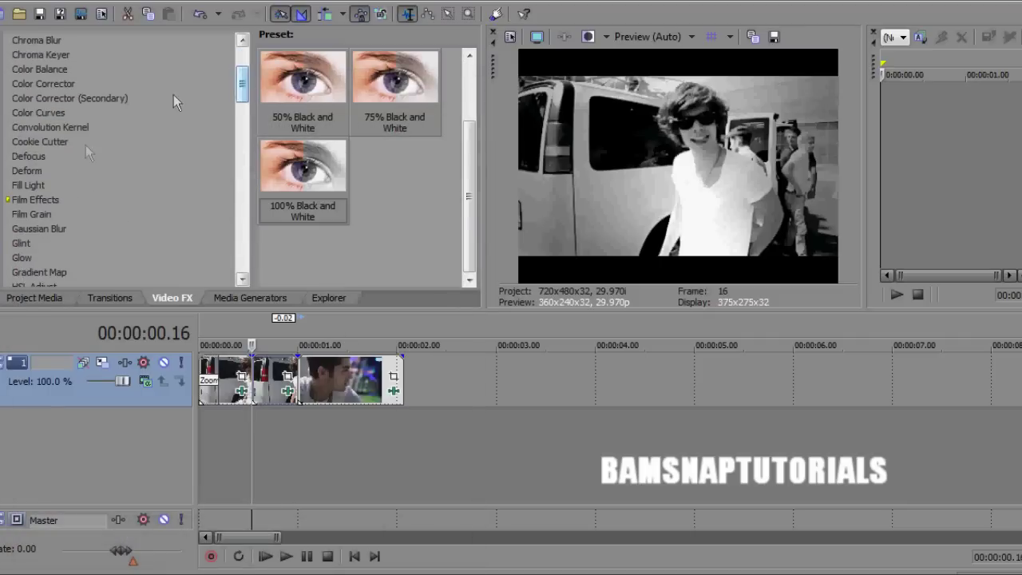
click(36, 271)
drag(303, 80, 336, 380)
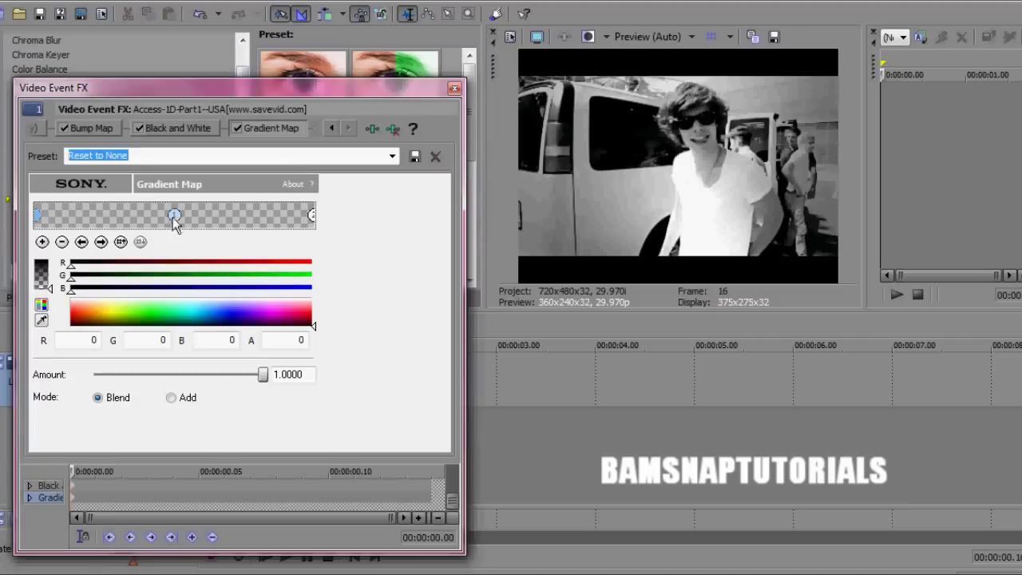
click(313, 217)
drag(174, 218, 258, 217)
click(454, 89)
Add the Color Corrector (Secondary) effect to the blue clip and adjust its tone settings
click(114, 99)
drag(302, 88, 273, 382)
drag(324, 315, 331, 289)
click(455, 89)
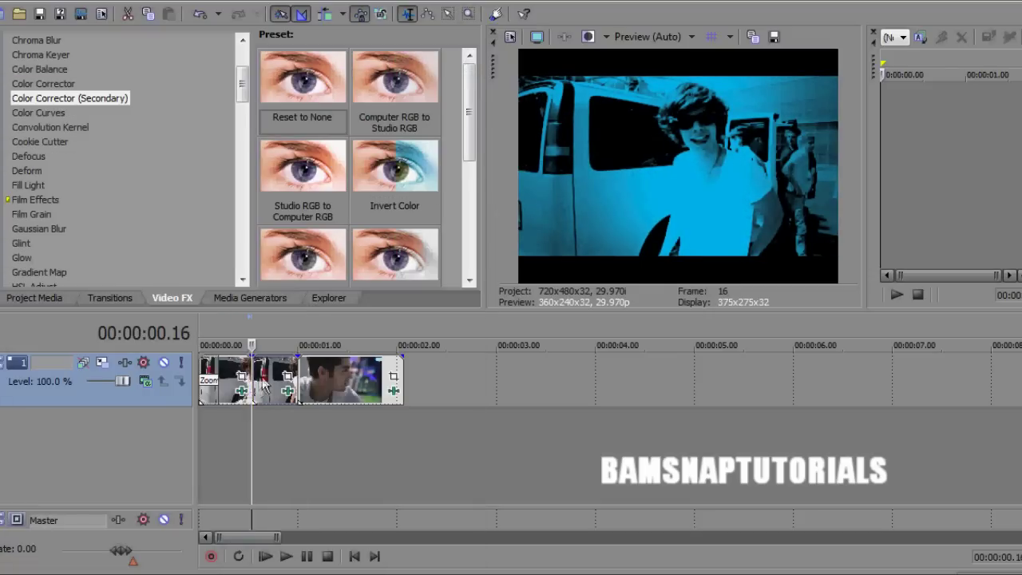
Overlap the blue clip four frames onto the preceding clip, apply the Star Gradient Wipe transition to the overlap and preview it
drag(263, 384, 251, 384)
click(245, 383)
click(110, 298)
drag(229, 246, 229, 79)
click(51, 137)
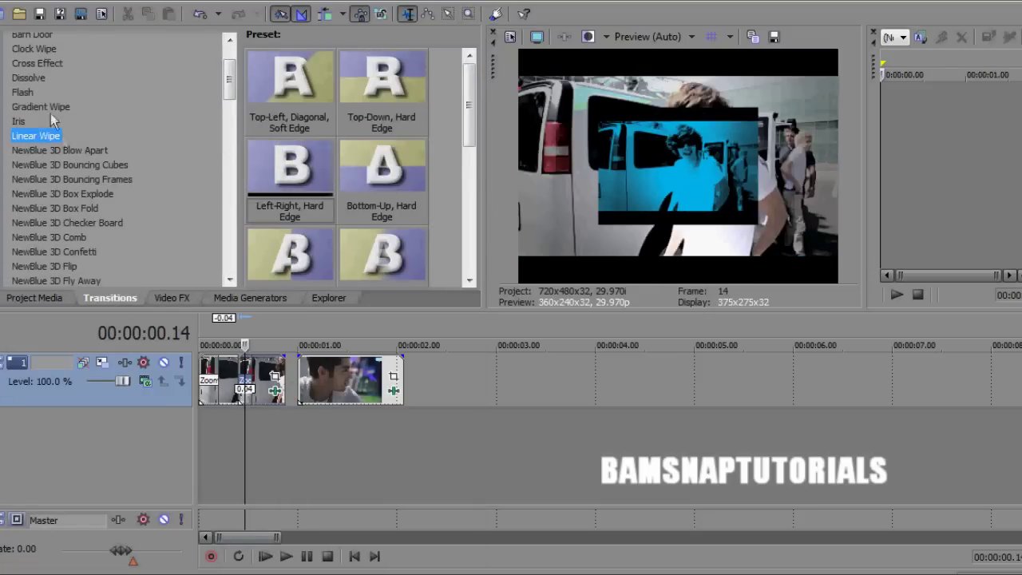
click(41, 107)
drag(290, 84, 246, 386)
click(454, 89)
click(265, 556)
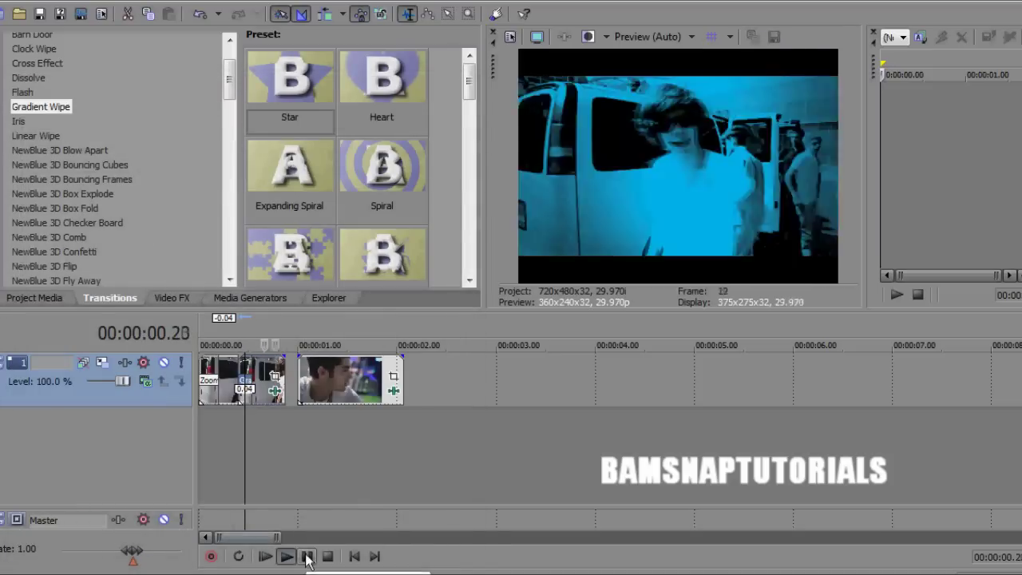
click(306, 556)
Save a snapshot of the blue clip's frame at 00:00:00.24 to an image file
click(286, 379)
click(278, 372)
scroll(297, 483, up, 3)
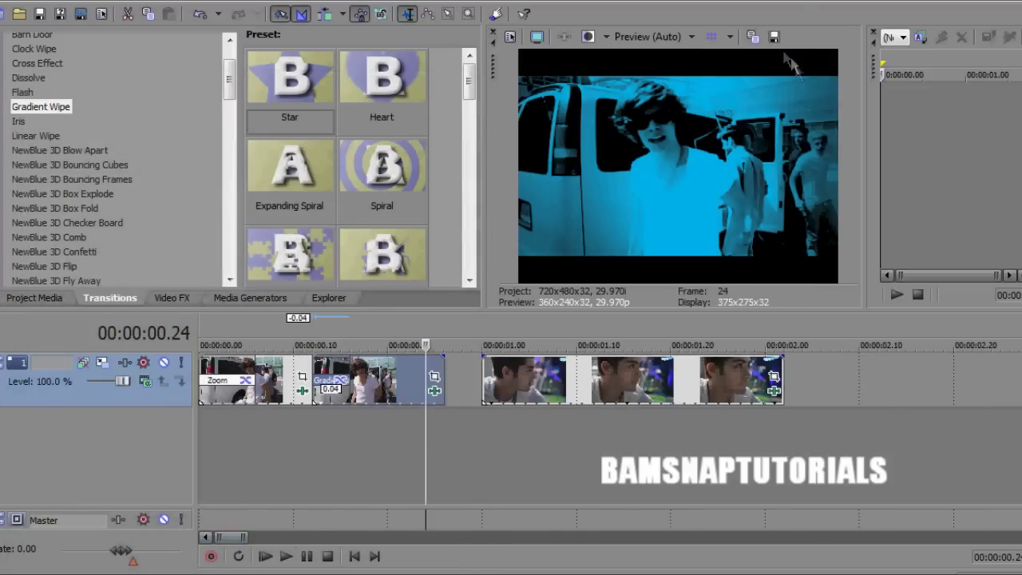
click(774, 37)
click(768, 528)
Trim the blue clip to end at 00:00:00.24 and place the Image68.jpg still directly after it, moving the second scene clear
drag(444, 378, 426, 378)
drag(551, 382, 646, 382)
drag(234, 87, 432, 386)
Insert a new video track above the existing one and move the second scene's clip onto it
right_click(97, 450)
click(152, 477)
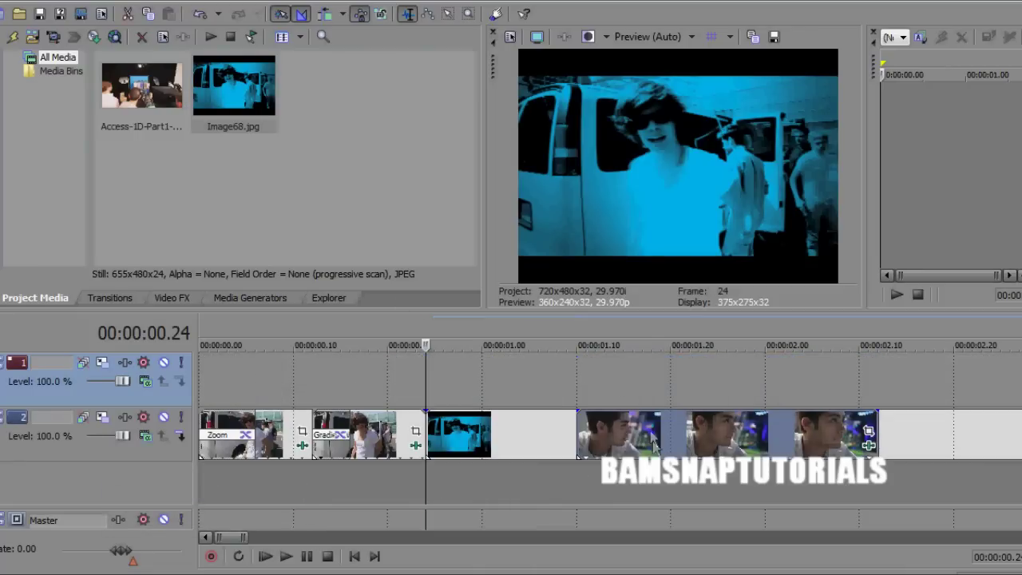
drag(656, 447, 656, 392)
Trim the Image68.jpg still so that it ends together with the clip on the track above
click(878, 447)
key(s)
click(916, 447)
key(Delete)
Animate the Image68.jpg still with Pan/Crop keyframes so the blue picture shrinks to a small frame left of centre
click(455, 447)
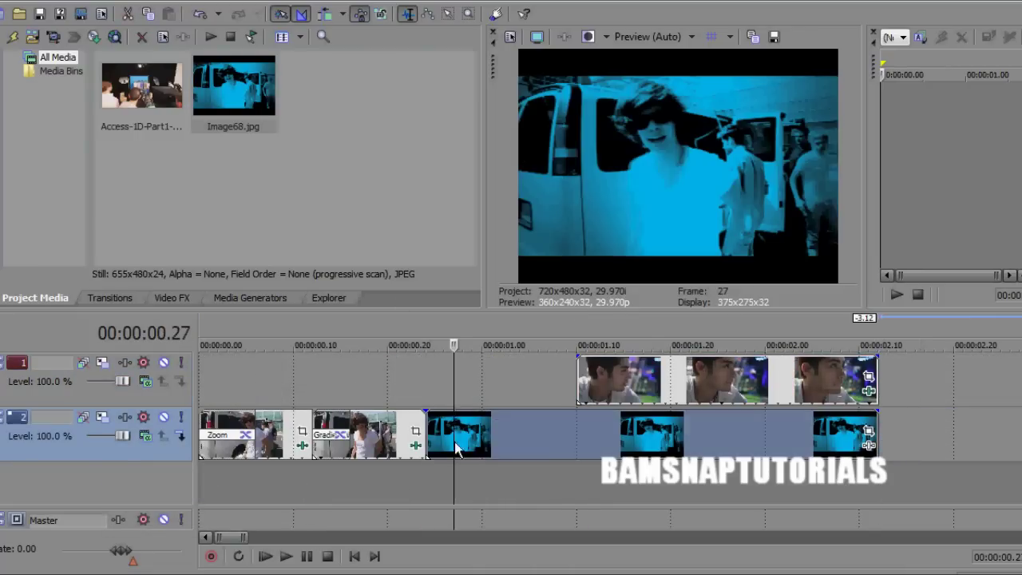
click(869, 431)
click(502, 17)
click(465, 69)
drag(378, 300, 383, 423)
drag(288, 319, 404, 322)
drag(319, 2, 234, 17)
drag(267, 321, 270, 257)
drag(273, 375, 278, 414)
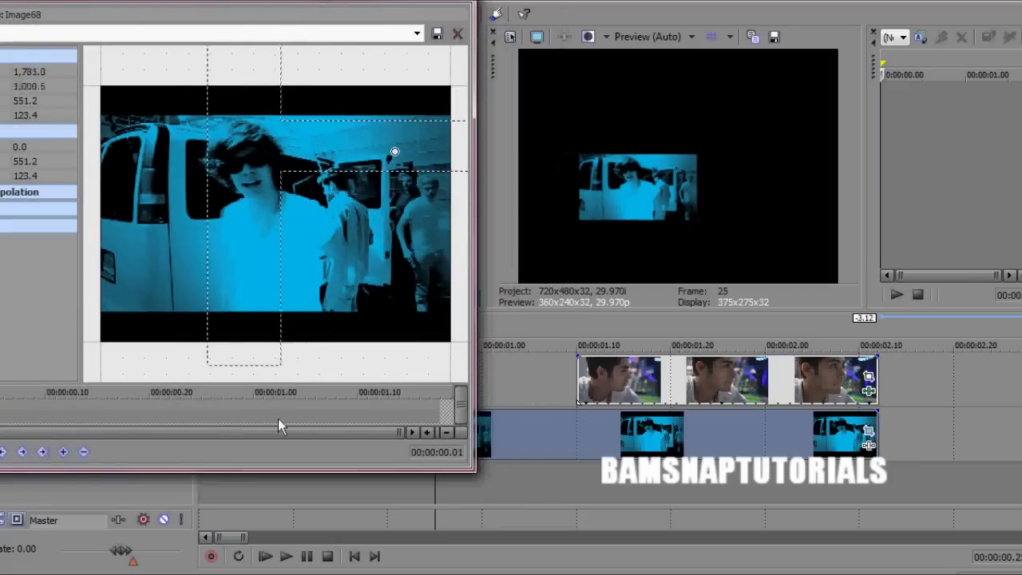
click(468, 1)
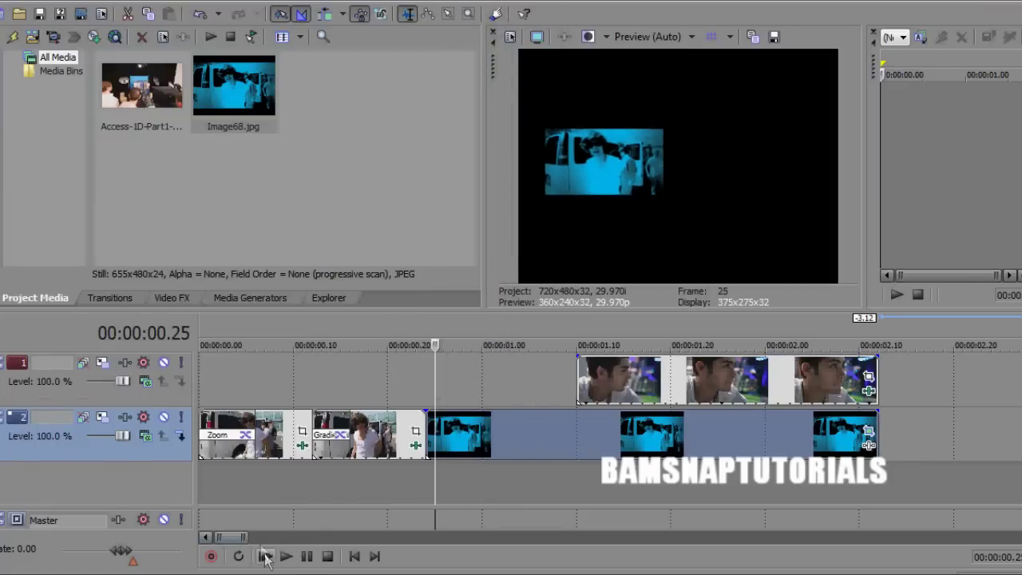
Play back the shrinking still's animation and set the preview quality to Draft (Auto)
click(266, 557)
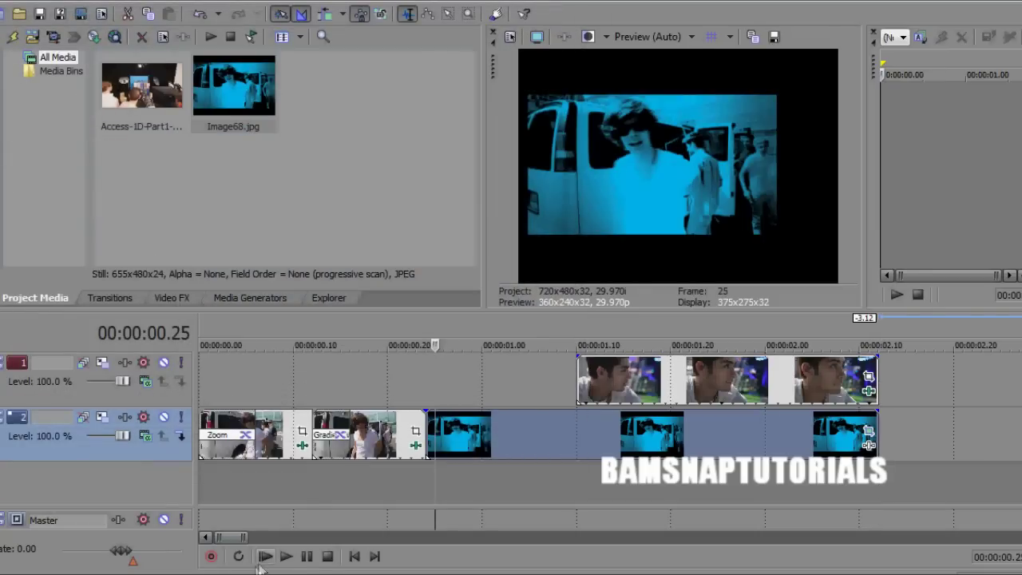
click(285, 556)
click(308, 557)
click(690, 38)
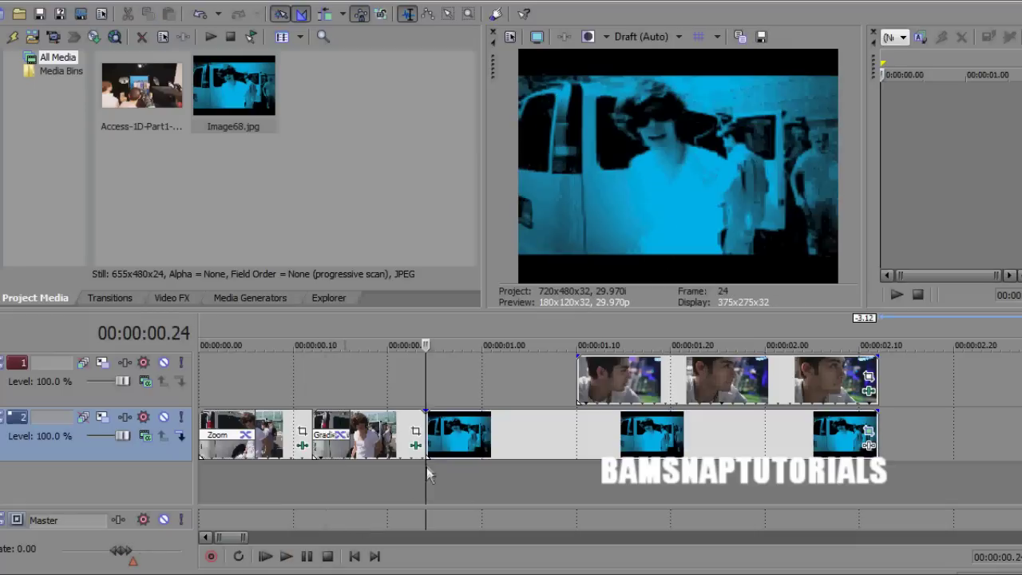
Place the second scene's clip on the track beneath the still, starting at 00:00:01.00, and play back the combination
click(559, 442)
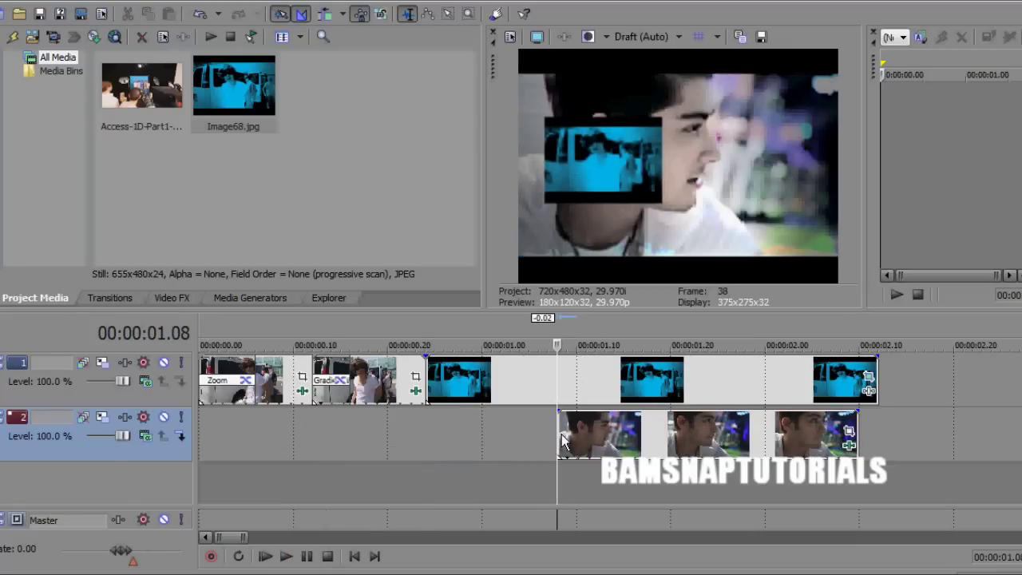
drag(585, 442, 492, 431)
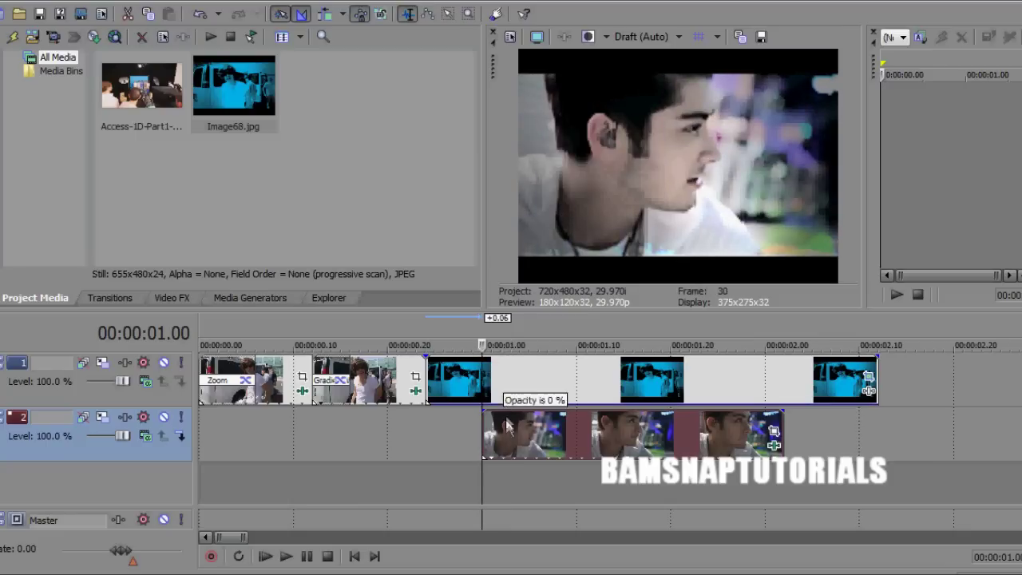
click(594, 439)
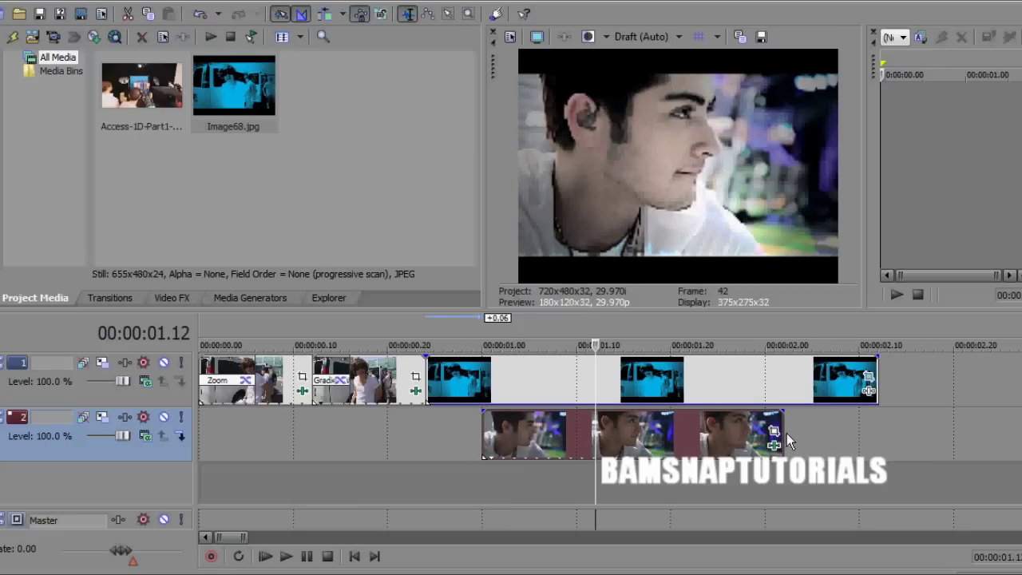
click(481, 435)
click(285, 557)
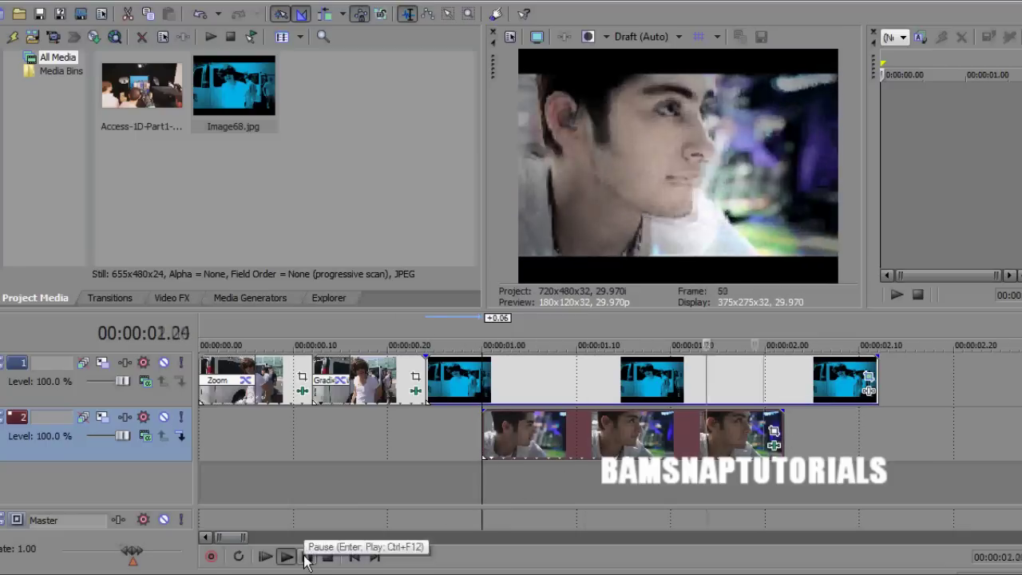
click(306, 558)
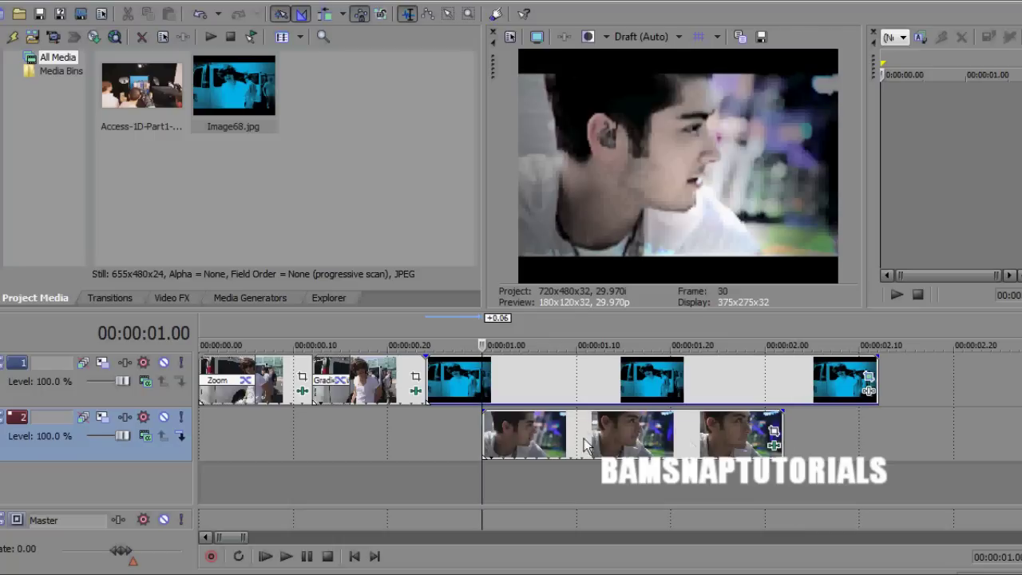
Split the lower clip at about 00:00:01.13 and apply the Black and White effect to its first part
click(540, 444)
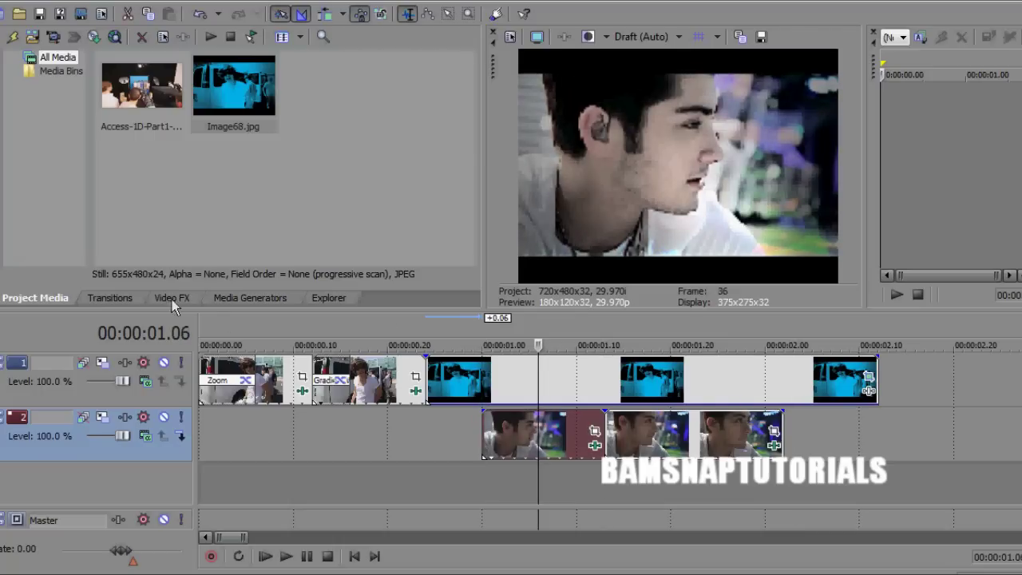
click(172, 298)
click(44, 71)
click(44, 57)
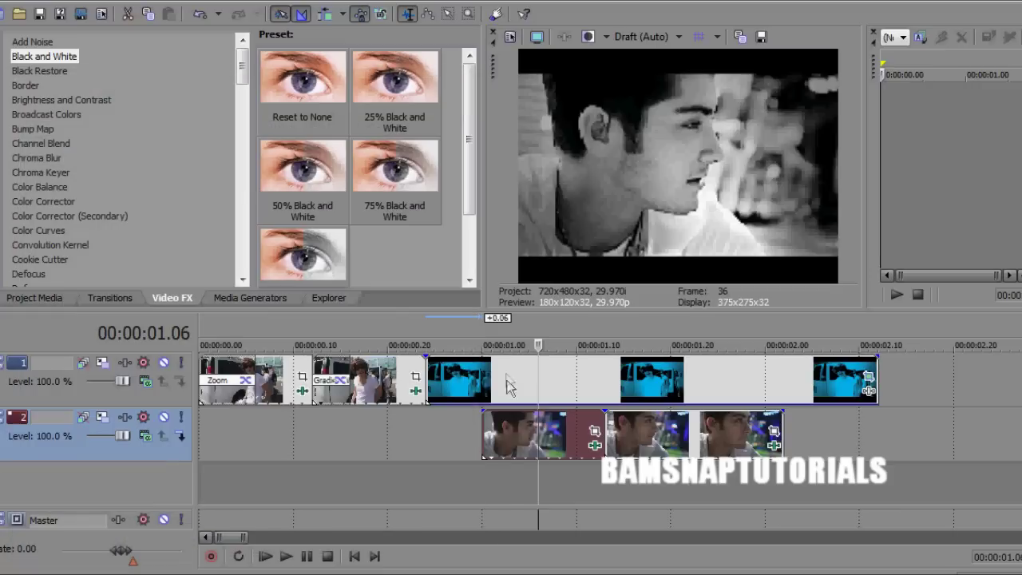
Add a pink Gradient Map (RGB 255, 30, 178) to the black-and-white clip and shift the pink color point towards the highlights
click(509, 347)
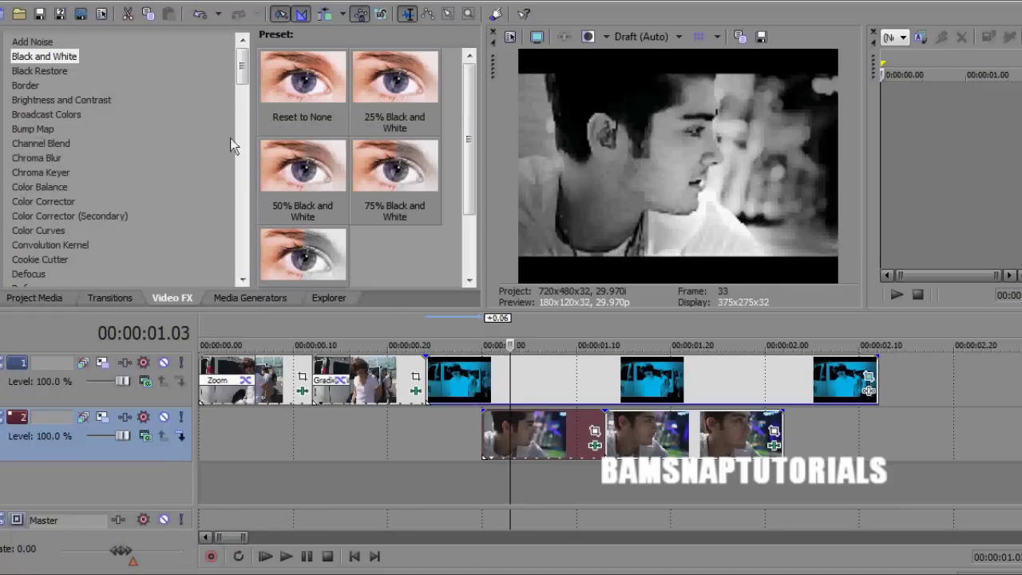
click(39, 210)
drag(292, 115, 527, 435)
click(173, 216)
click(285, 310)
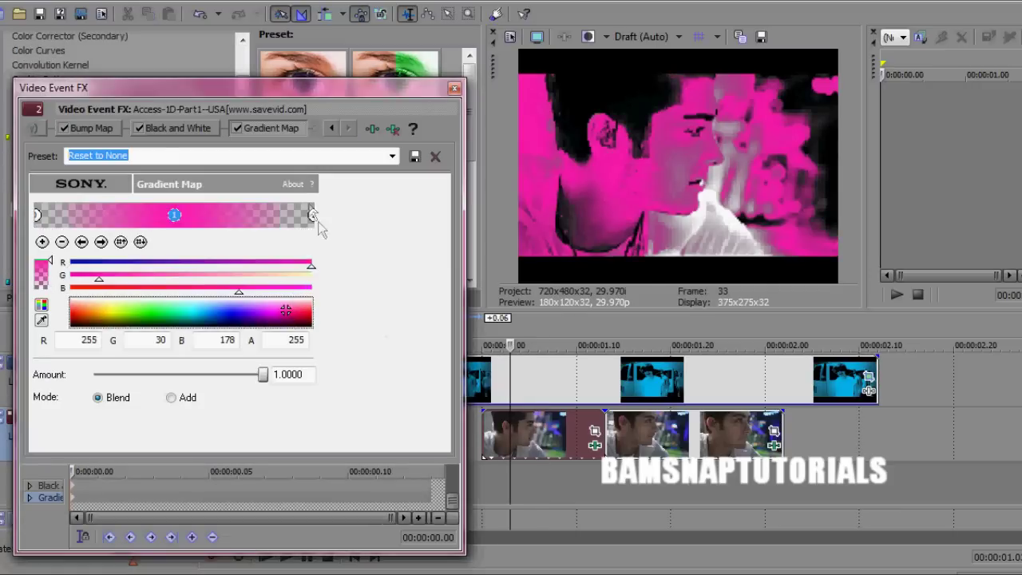
drag(174, 213, 257, 218)
click(456, 89)
Add the Color Corrector (Secondary) effect to the pink clip and adjust its tones for a darker look
click(79, 38)
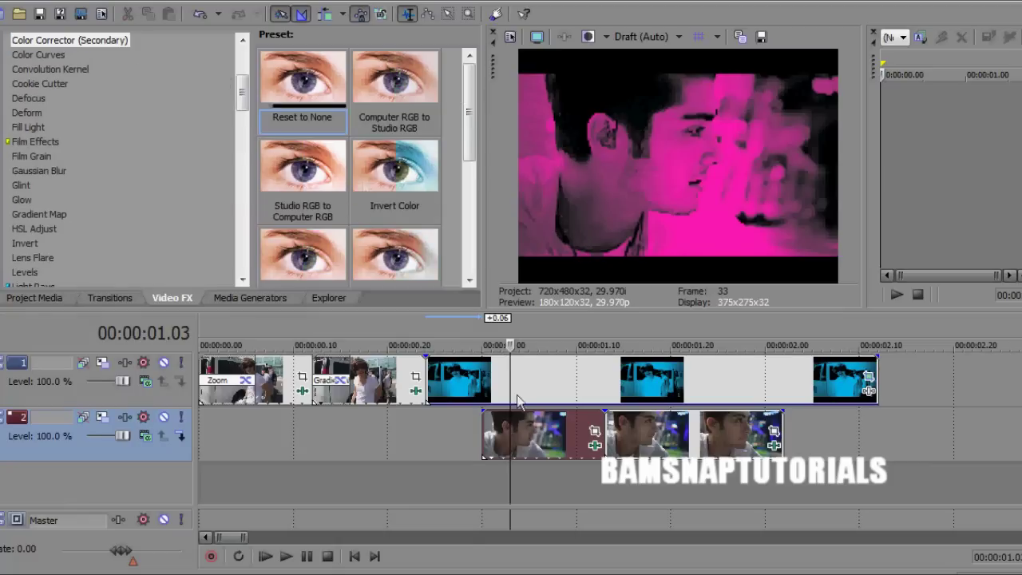
drag(308, 112, 527, 435)
drag(324, 316, 313, 316)
drag(322, 289, 337, 293)
click(455, 89)
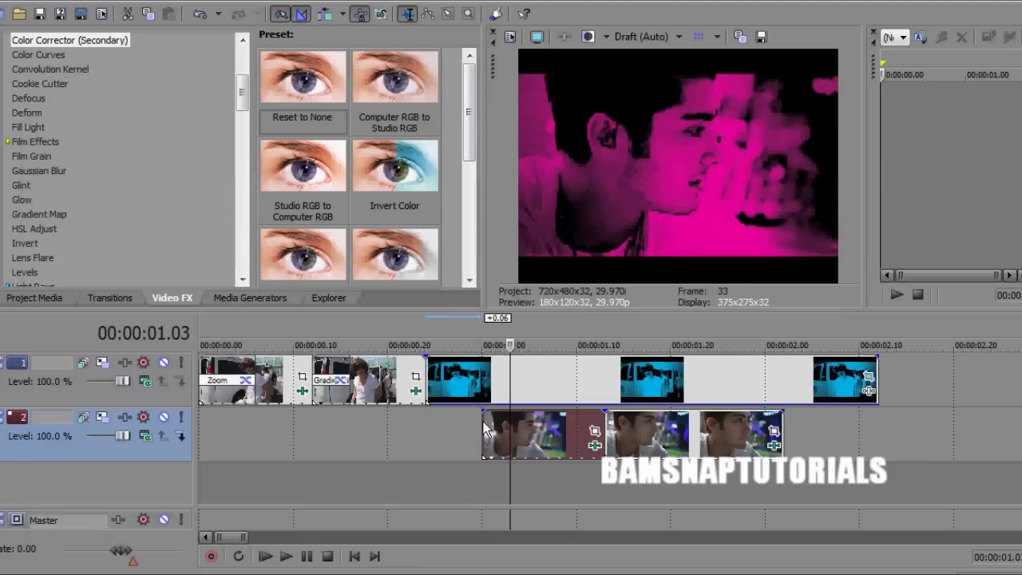
Set the preview quality to Preview (Auto) and save a snapshot of the pink clip's frame at 00:00:01.00 to file
click(764, 39)
click(784, 550)
click(678, 38)
mouse_move(675, 75)
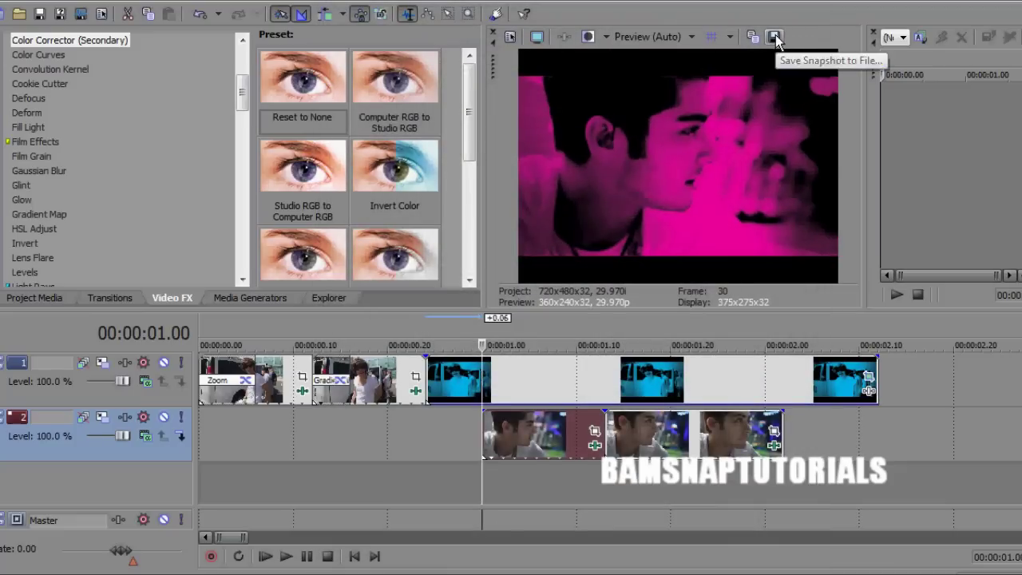
click(776, 39)
click(769, 527)
Shift the lower-track clips to start at about 00:00:01.13 and place the pink snapshot Image69.jpg before them from 00:00:00.24, trimming off its excess
drag(728, 423, 850, 425)
drag(537, 436, 654, 444)
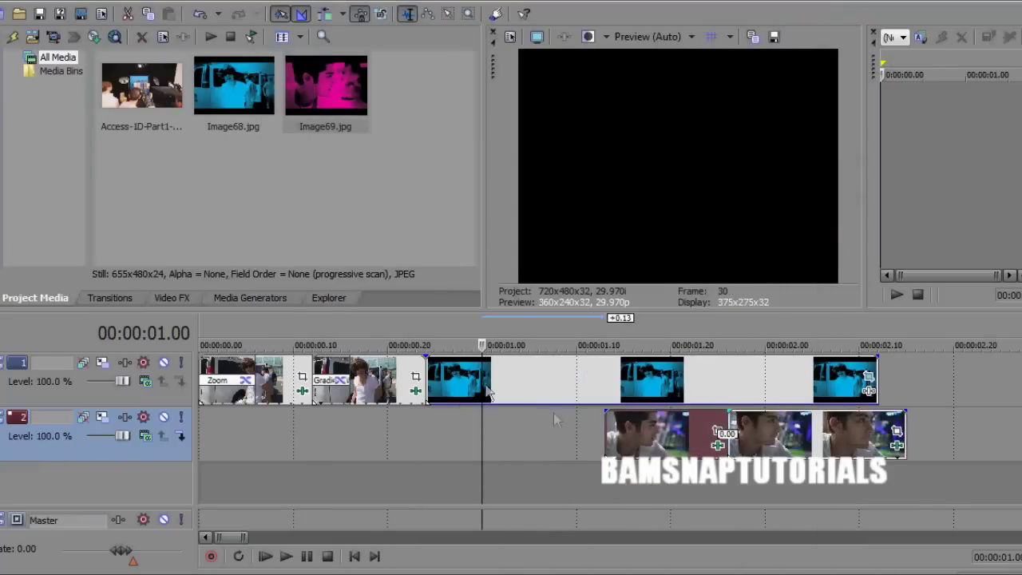
drag(439, 442, 441, 440)
click(588, 432)
key(s)
click(935, 441)
key(Delete)
click(437, 416)
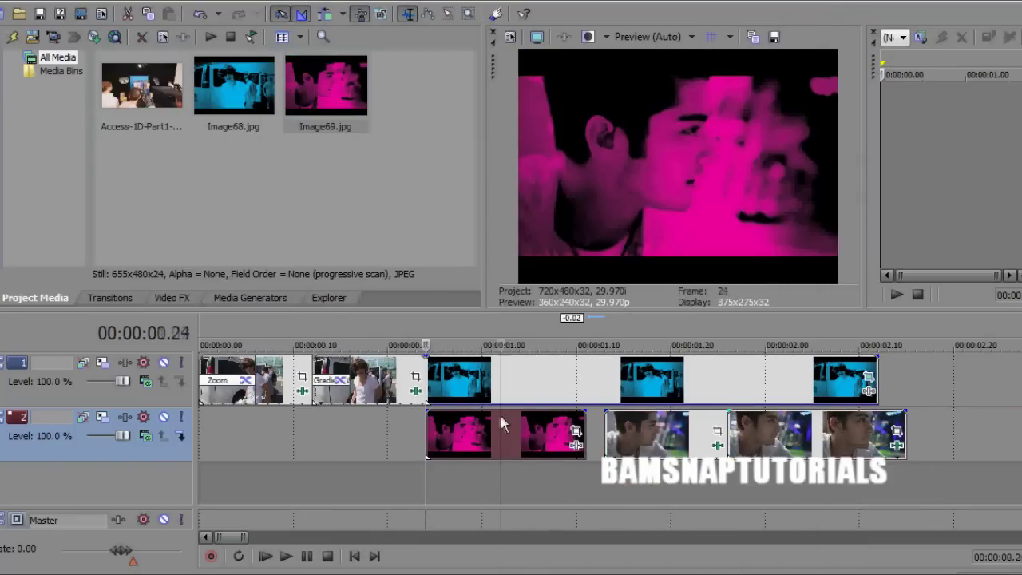
Crop the pink still to the 16:9 Widescreen TV aspect ratio and shrink it beside the blue still with a frame of about 1741 by 978
drag(482, 403, 482, 358)
click(502, 448)
click(575, 431)
click(510, 34)
click(434, 87)
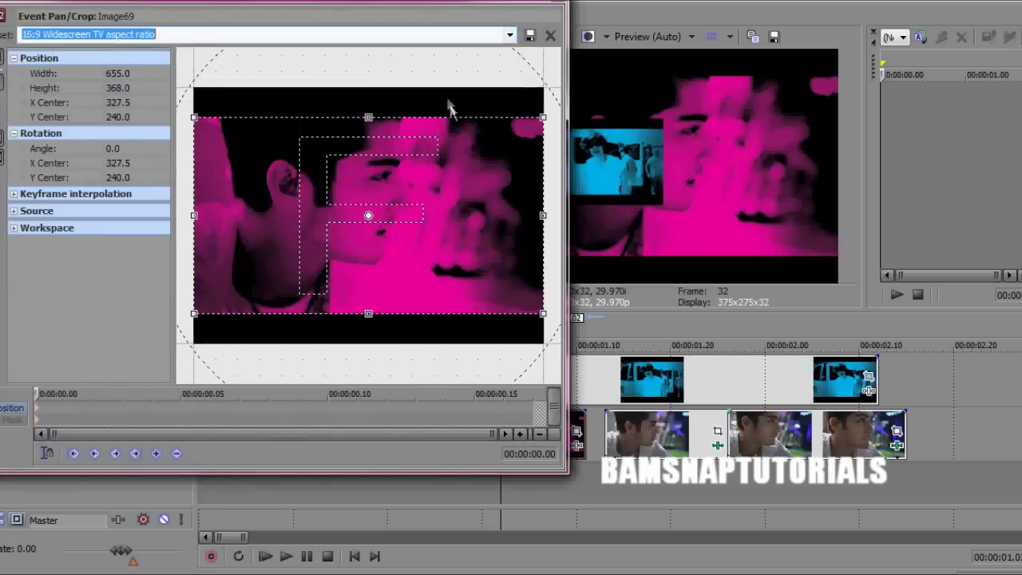
drag(434, 119, 433, 16)
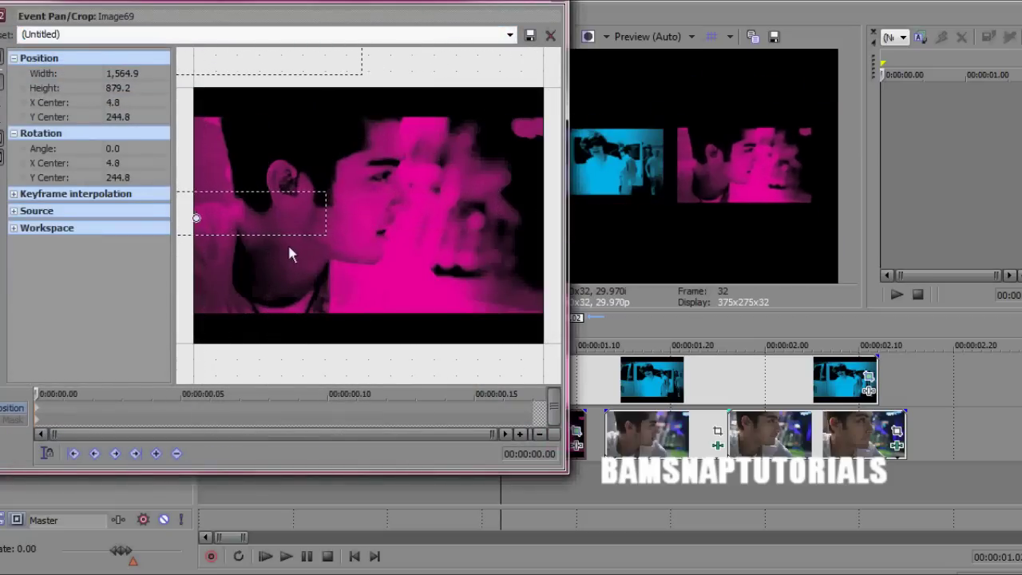
drag(464, 2, 360, 0)
drag(349, 180, 334, 67)
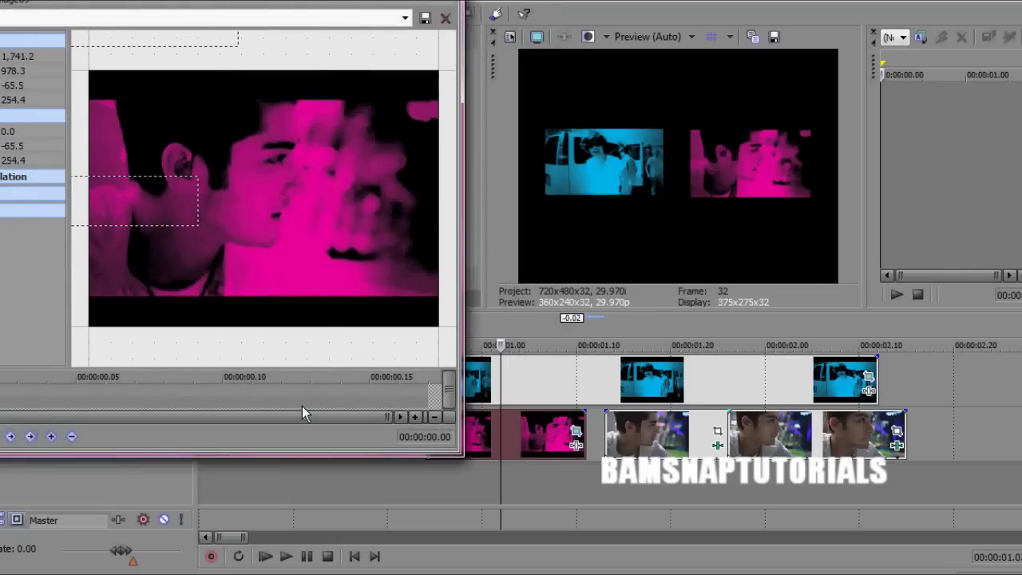
click(446, 18)
Shorten the pink still to end at 00:00:01.06 and keyframe its Pan/Crop to expand to full frame
click(431, 438)
click(286, 557)
click(307, 556)
click(528, 432)
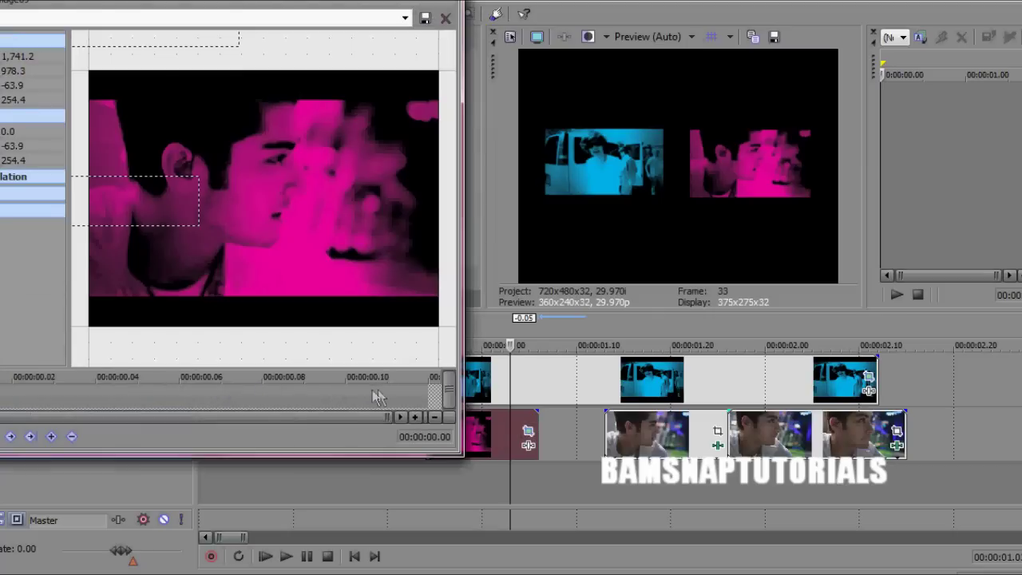
click(445, 18)
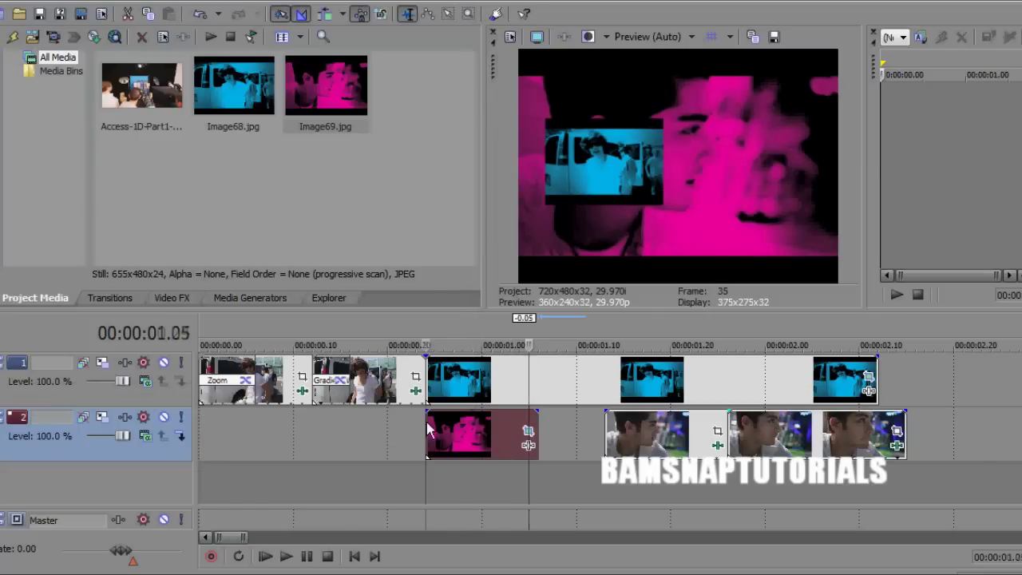
Butt the next clip against the pink still, split the still at 00:00:01.01, and move its second part onto a new top track
drag(631, 448, 565, 447)
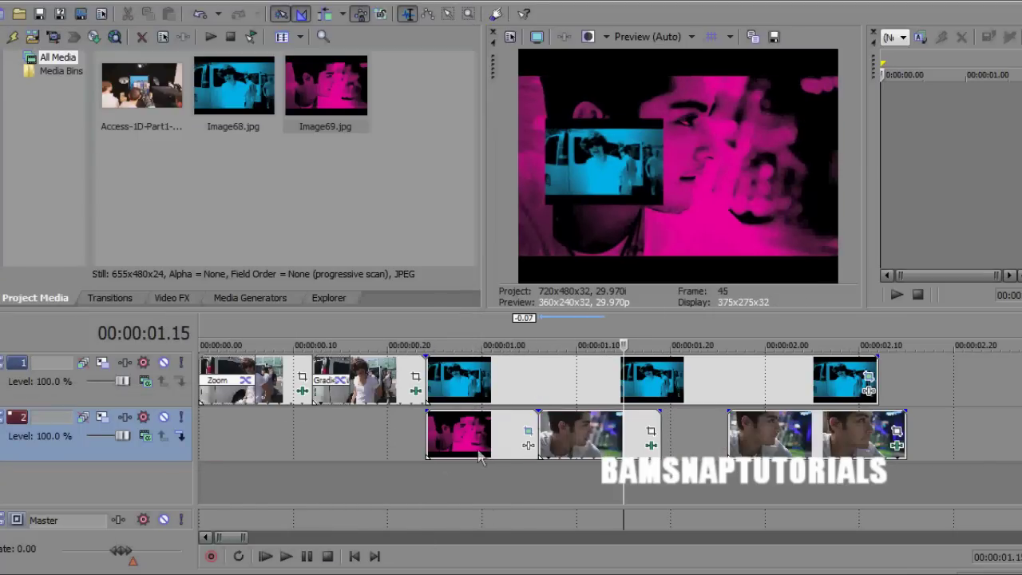
click(493, 437)
click(186, 527)
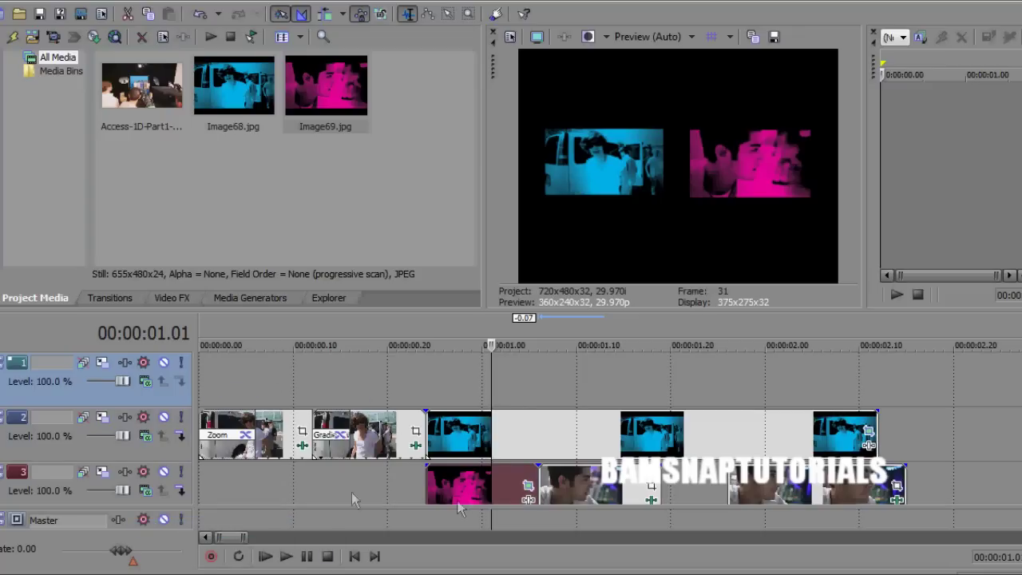
click(418, 495)
click(307, 556)
click(308, 557)
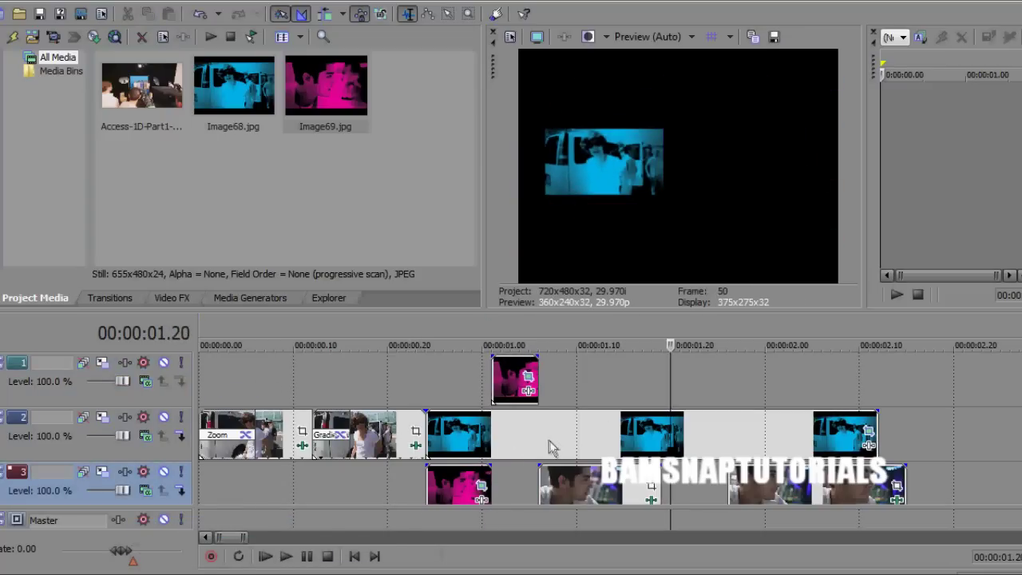
Trim the blue still to end at 00:00:01.06, level with the pink still on the top track
click(540, 445)
drag(878, 432, 549, 428)
click(306, 556)
click(323, 558)
Close the gap before the last clip and add the Gradient Wipe transition with the Star preset at its start
click(643, 485)
click(110, 298)
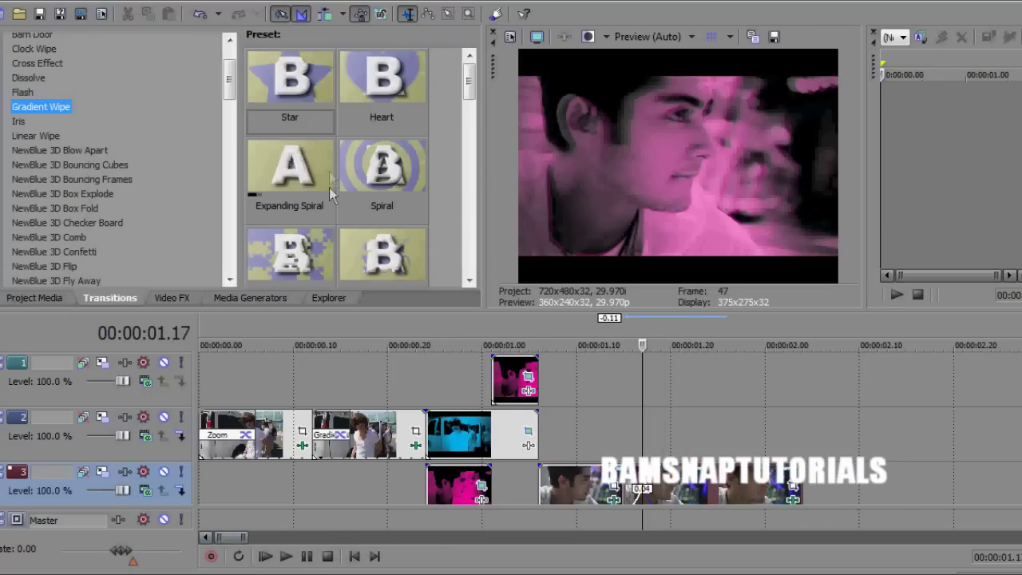
drag(292, 90, 645, 492)
click(455, 87)
scroll(317, 412, down, 5)
click(267, 556)
click(267, 556)
click(307, 556)
Apply the NewBlue MB Roll transition with the Push Down preset to the end of the last clip
drag(353, 542, 292, 542)
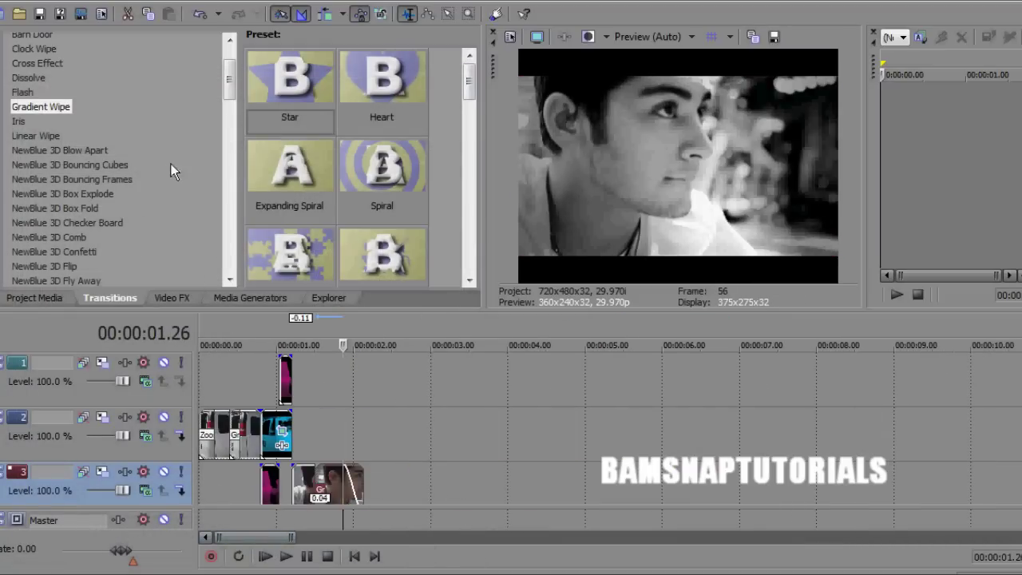
scroll(226, 177, down, 10)
click(147, 206)
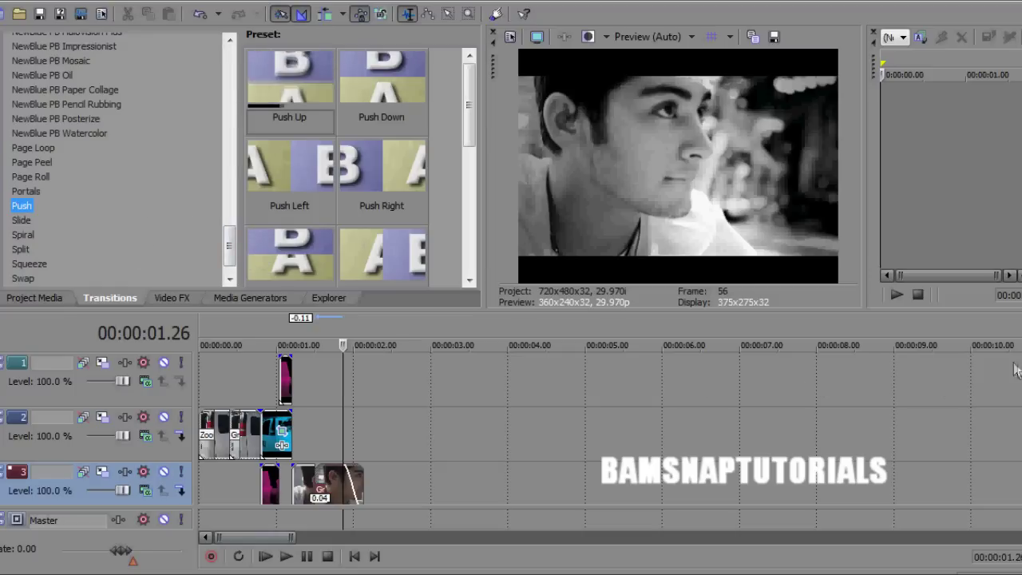
drag(228, 249, 225, 206)
click(151, 107)
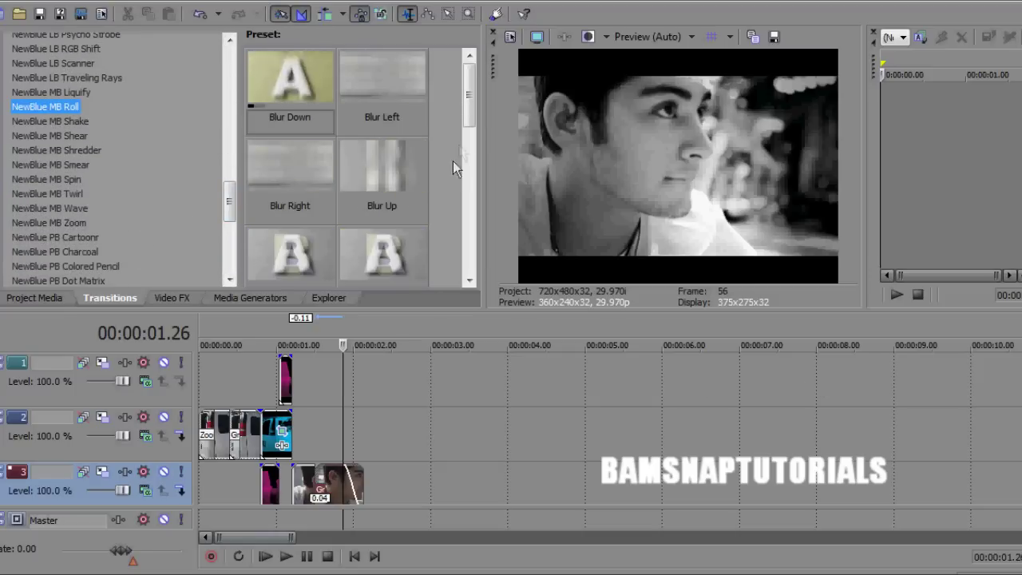
drag(468, 119, 468, 188)
drag(385, 86, 352, 484)
click(637, 357)
Set the preview quality to Draft (Auto) and play the edit from the start
click(264, 556)
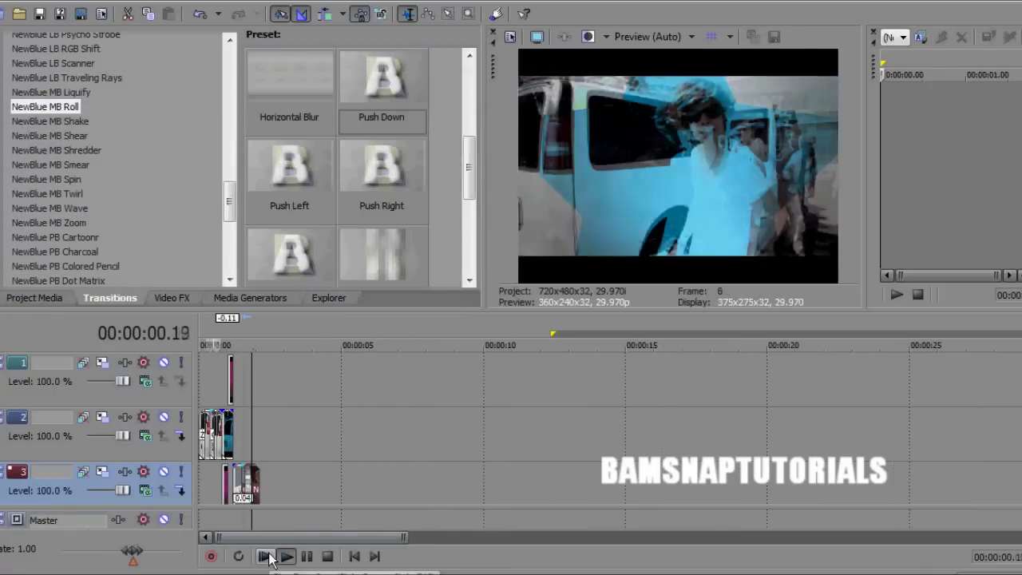
click(304, 559)
click(655, 37)
mouse_move(648, 56)
click(732, 91)
click(266, 557)
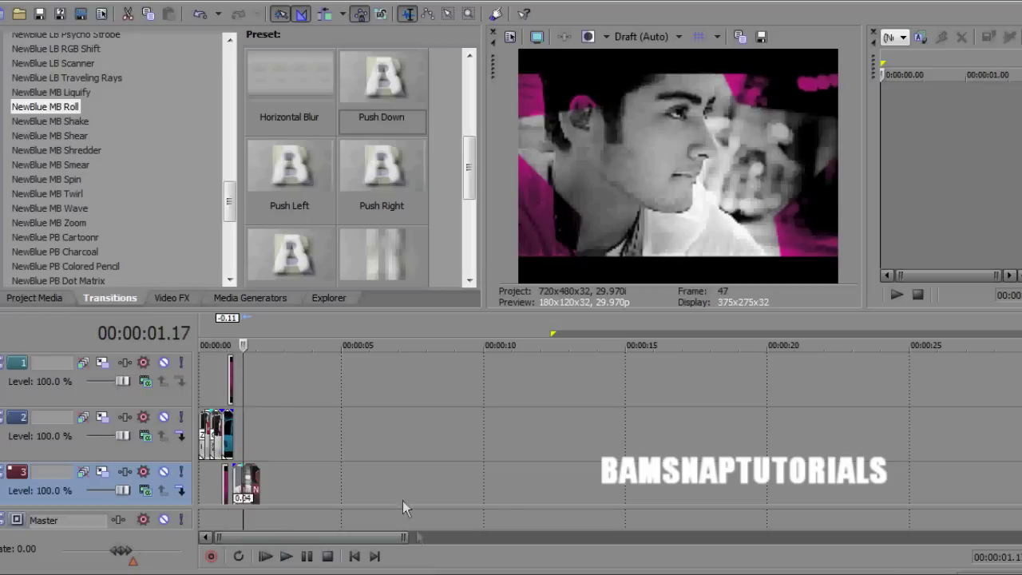
Draw a Pan/Crop mask around the blue still's picture area to leave out the black bars
scroll(406, 507, up, 10)
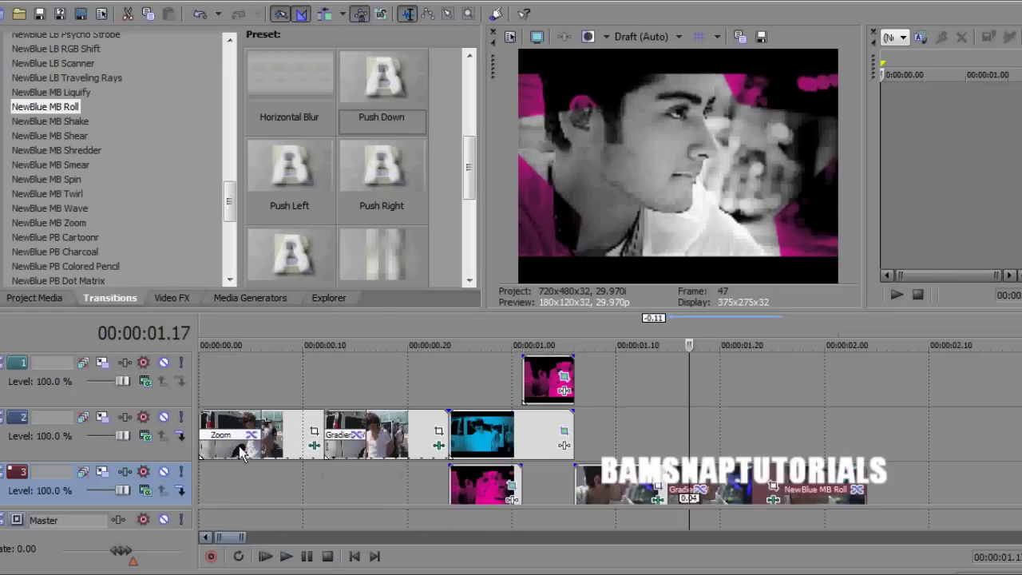
click(562, 436)
click(563, 435)
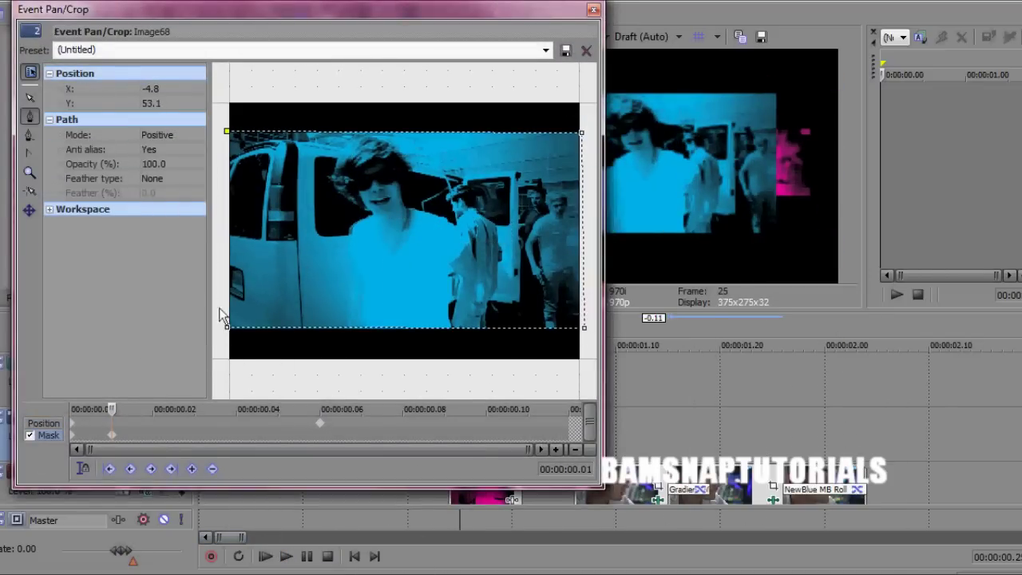
click(594, 11)
Mask the lower pink still's picture area without the black bars and copy its first mask keyframe
click(512, 486)
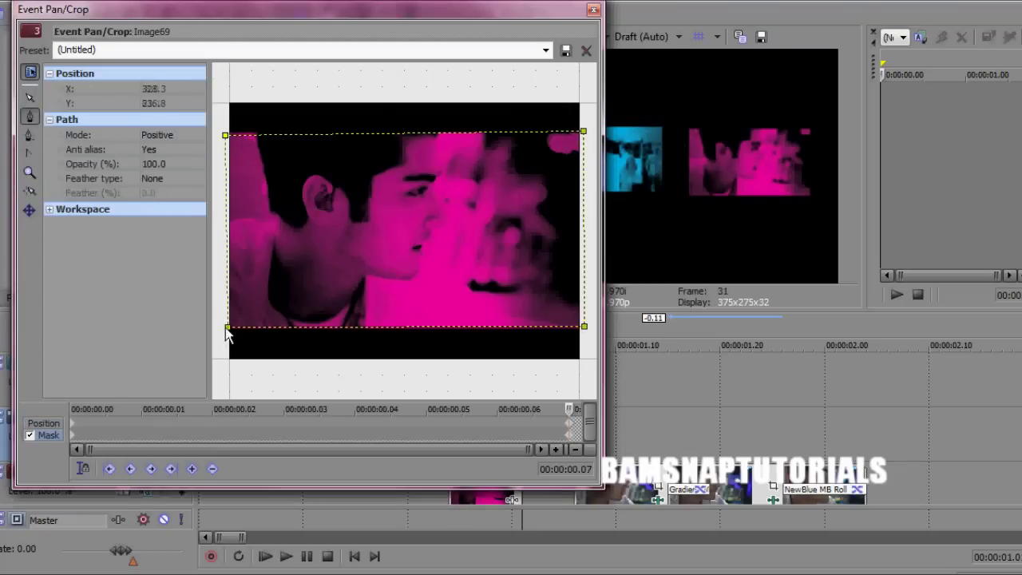
right_click(74, 436)
click(72, 437)
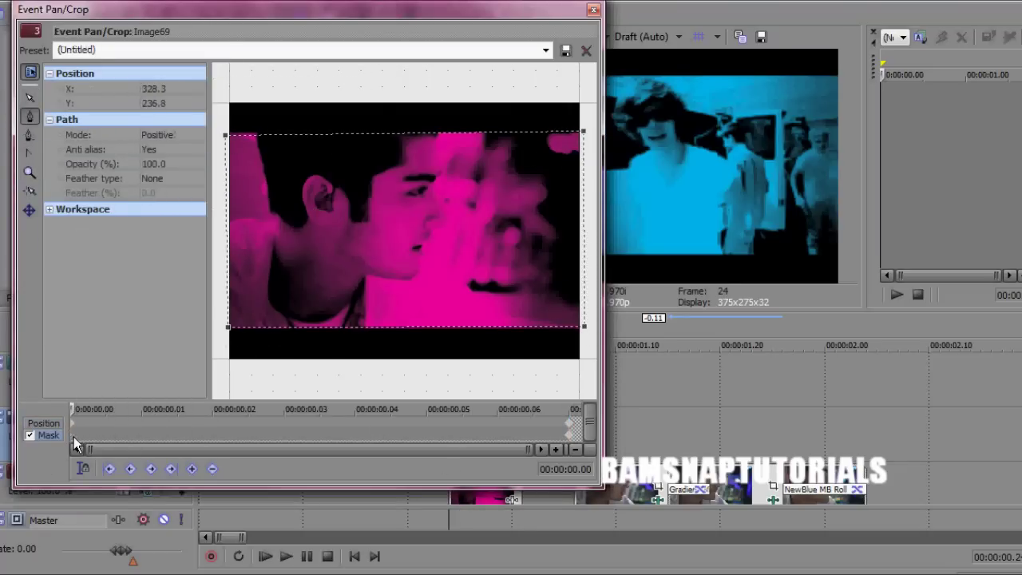
right_click(74, 437)
click(114, 261)
click(594, 10)
Enable the mask on the top-track pink still and paste the copied mask keyframe at its start
click(564, 380)
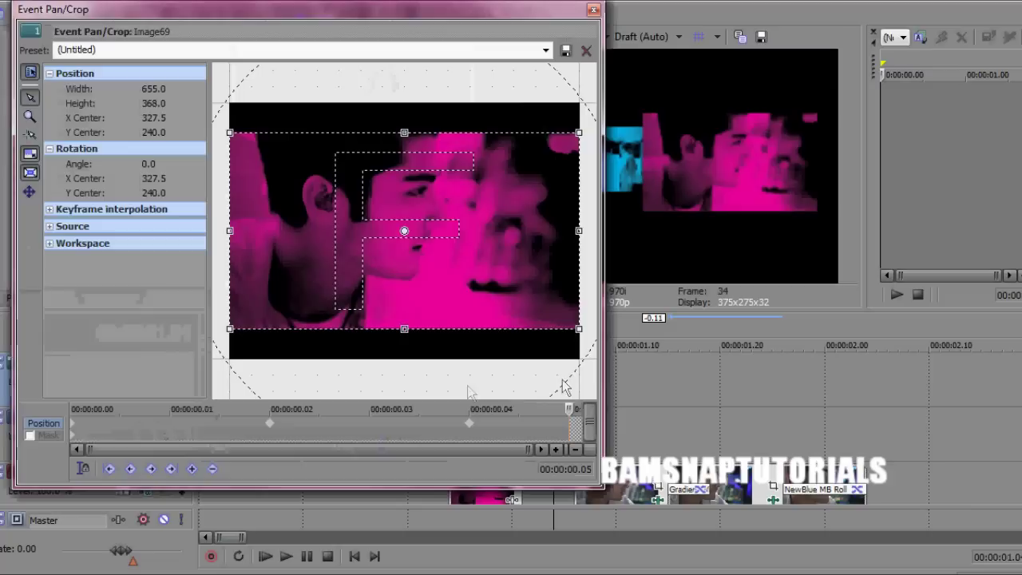
click(43, 436)
right_click(73, 437)
click(118, 281)
click(594, 10)
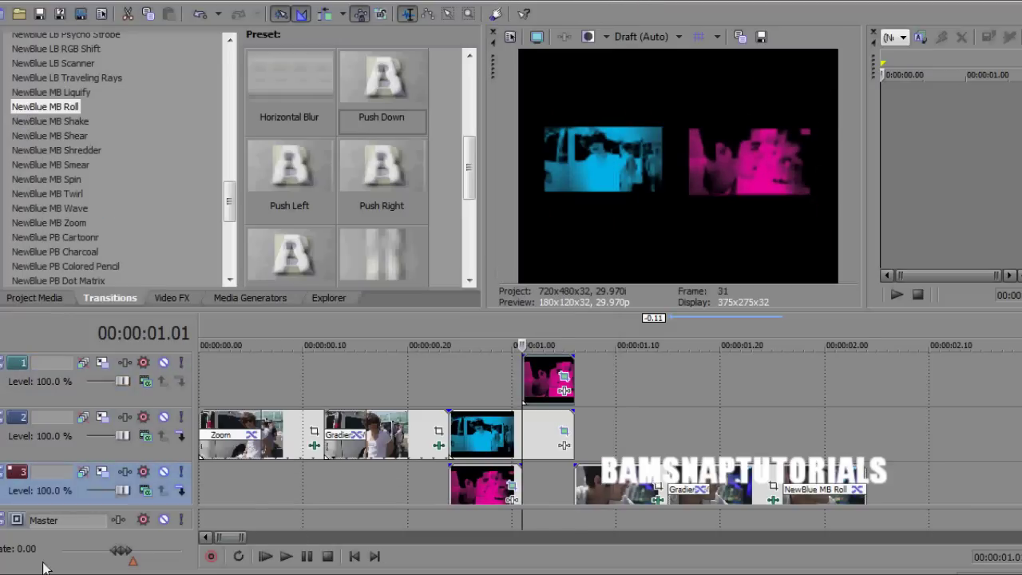
Insert a new top video track, add a Black solid color to it, and trim it to end at 00:00:01.06
key(ctrl+shift+q)
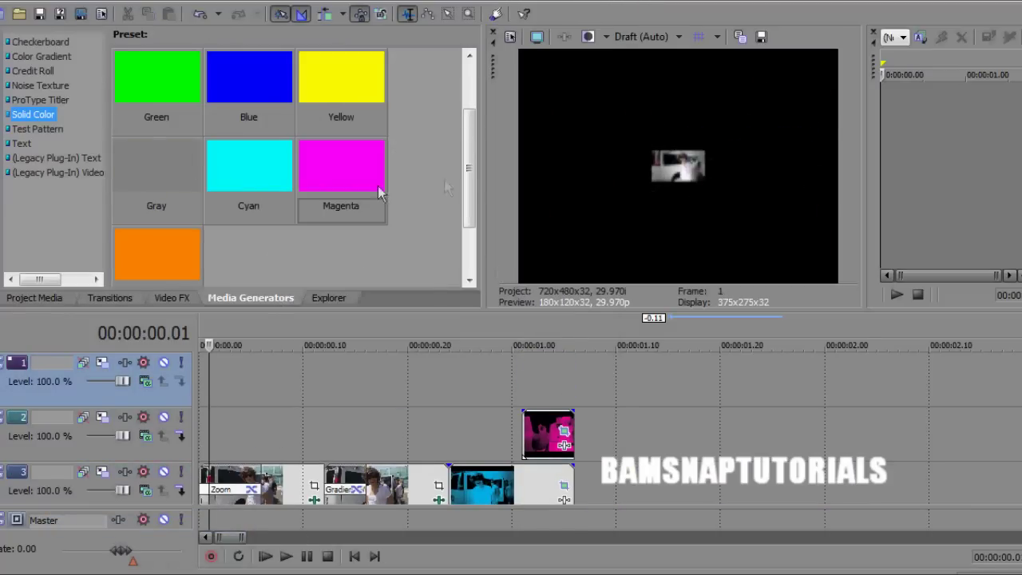
drag(470, 169, 469, 120)
drag(249, 78, 187, 388)
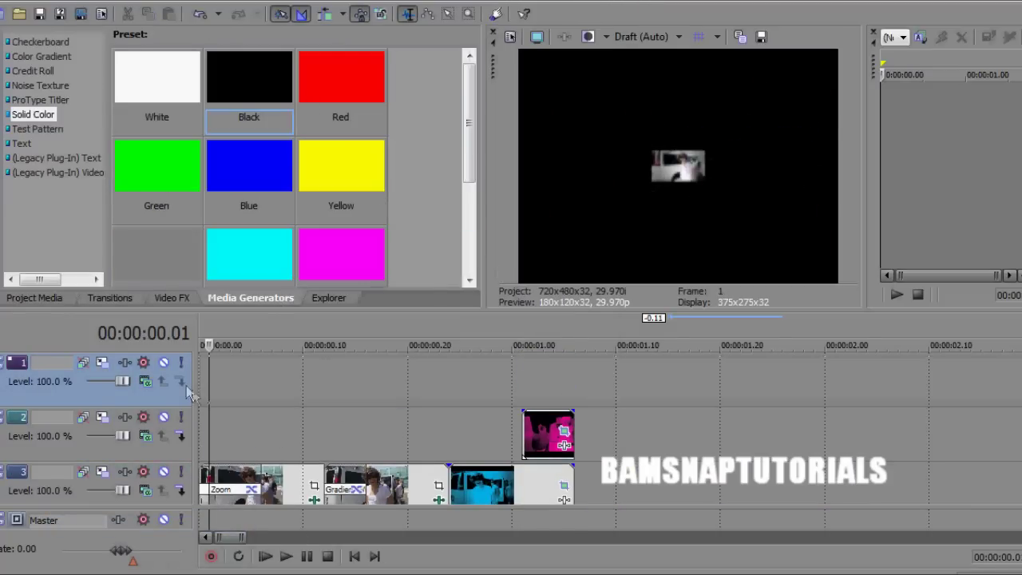
click(594, 6)
click(574, 389)
key(s)
click(606, 388)
key(Delete)
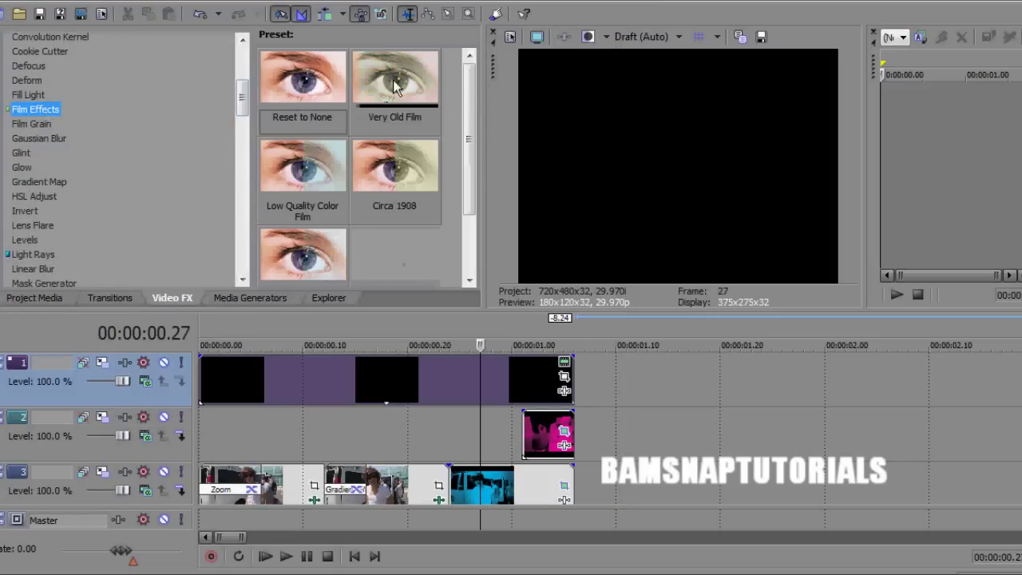
Apply the Very Old Film preset of Film Effects to the black solid, with grain 0.121, tint 0.924 and particle amount about 3.736
drag(395, 86, 429, 379)
click(113, 256)
click(93, 254)
drag(144, 334, 149, 382)
click(148, 382)
drag(101, 209, 247, 231)
drag(177, 320, 116, 321)
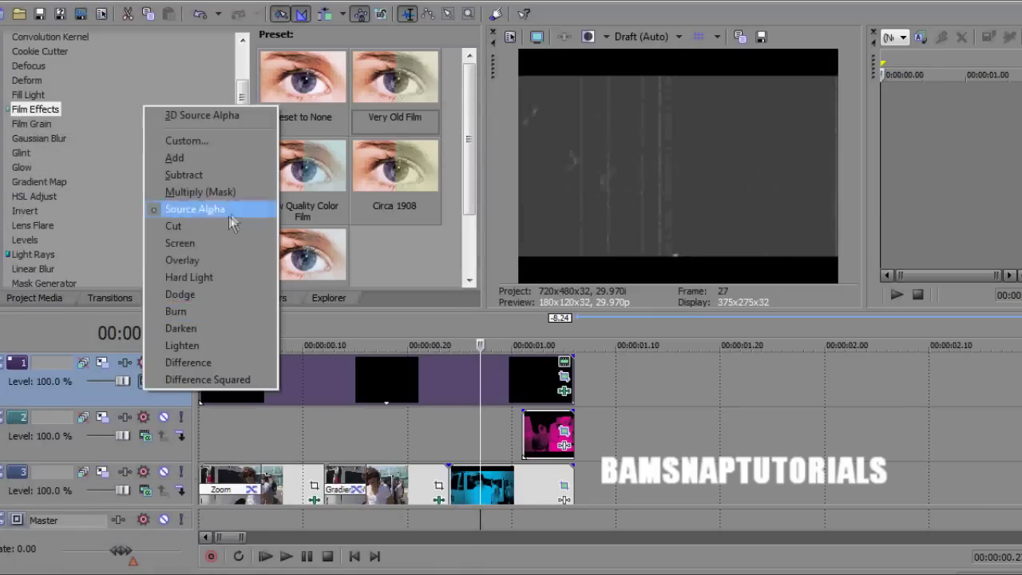
Change the top track's compositing mode to blend the film texture over the clips below, and adjust the Film Effects particle type
click(210, 141)
click(266, 557)
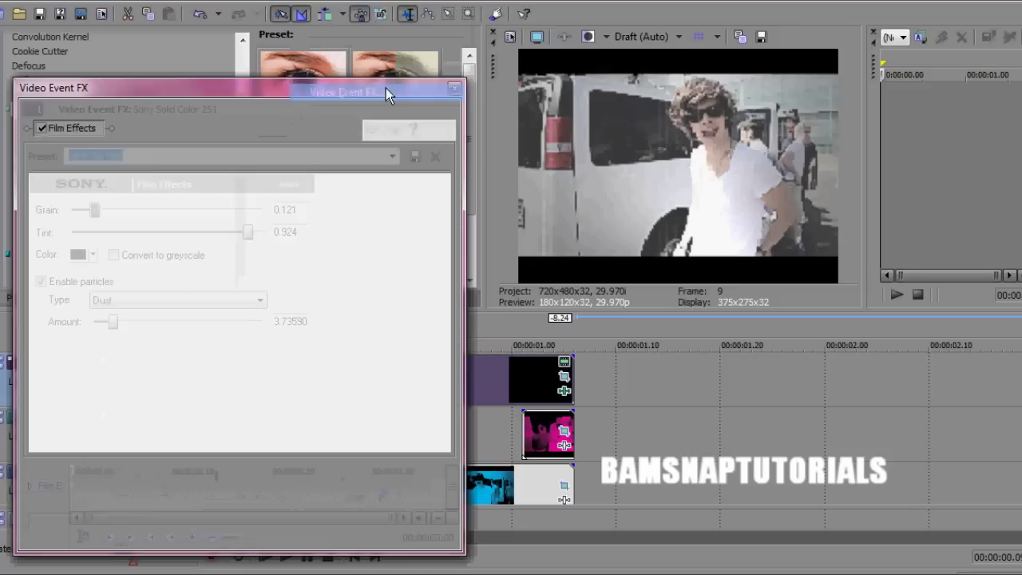
click(189, 301)
click(172, 338)
click(197, 302)
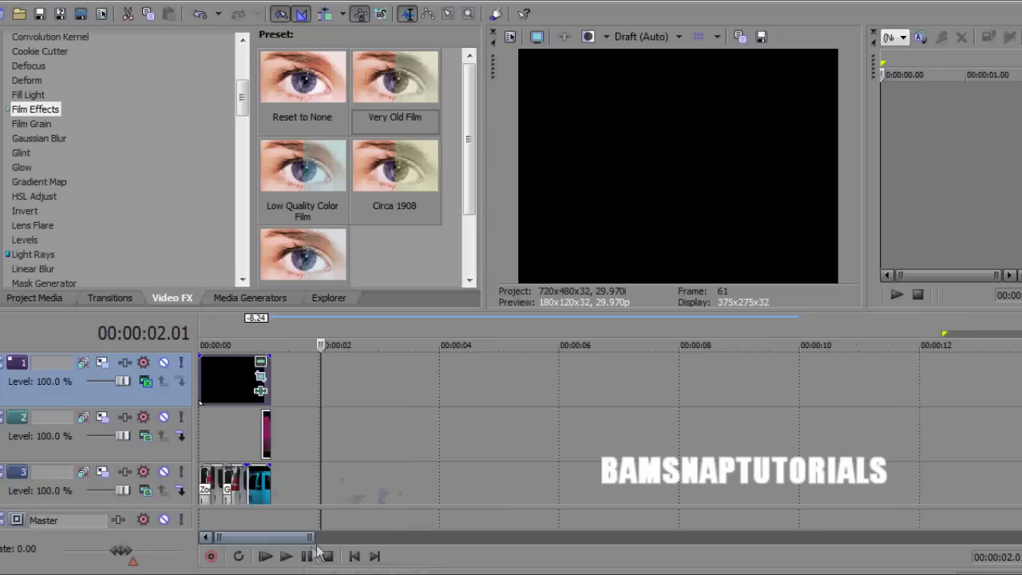
click(286, 556)
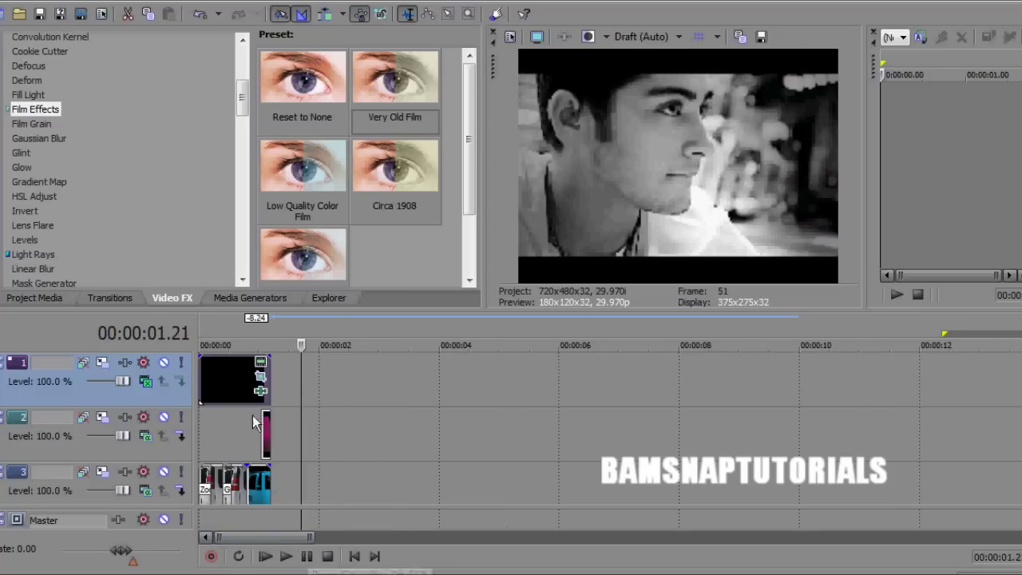
Add an empty video track below all the others and open the media import dialog
scroll(614, 447, down, 2)
click(229, 524)
scroll(312, 481, down, 2)
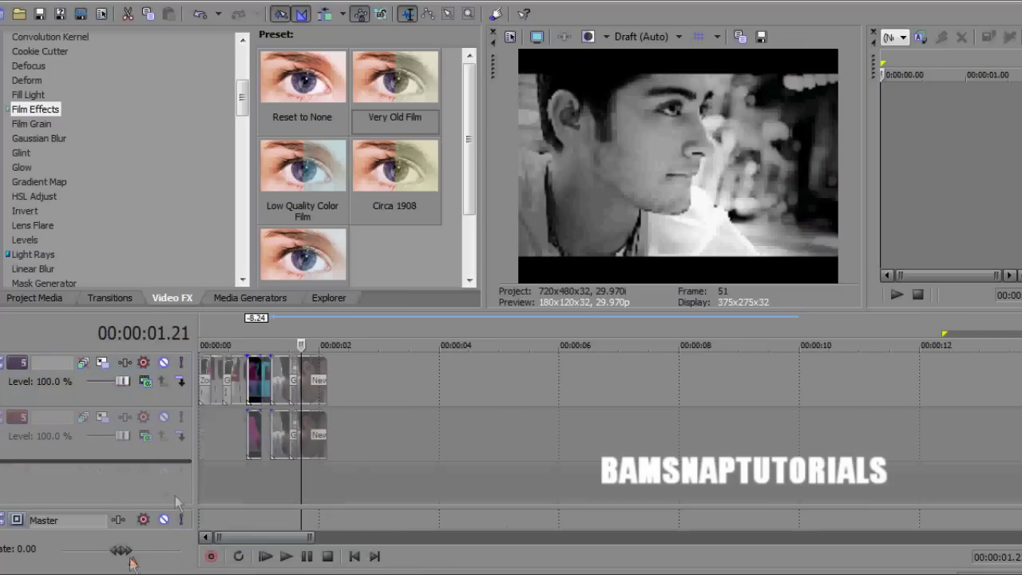
click(8, 0)
mouse_move(72, 140)
click(407, 136)
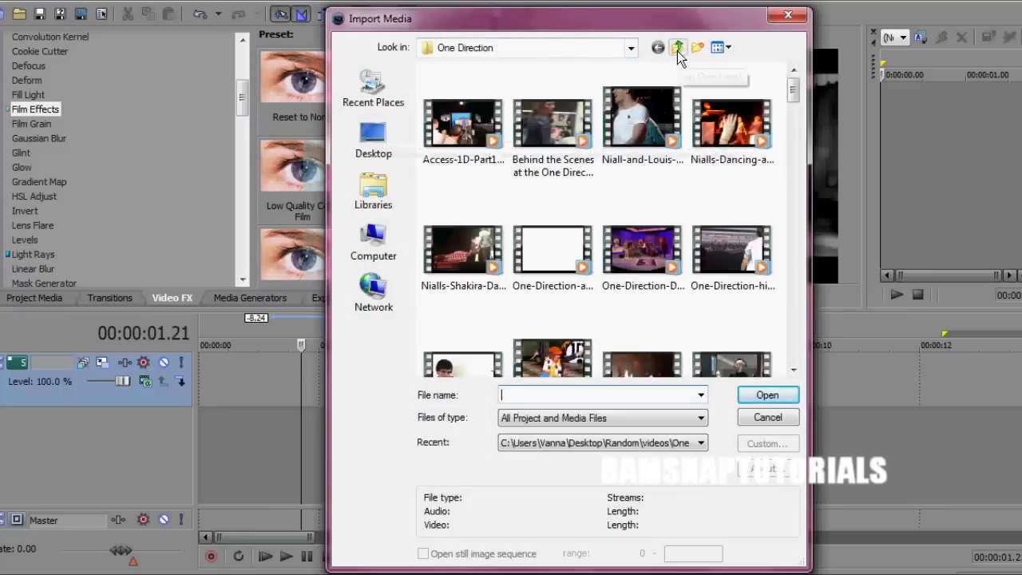
click(677, 50)
drag(794, 199, 780, 275)
double_click(726, 172)
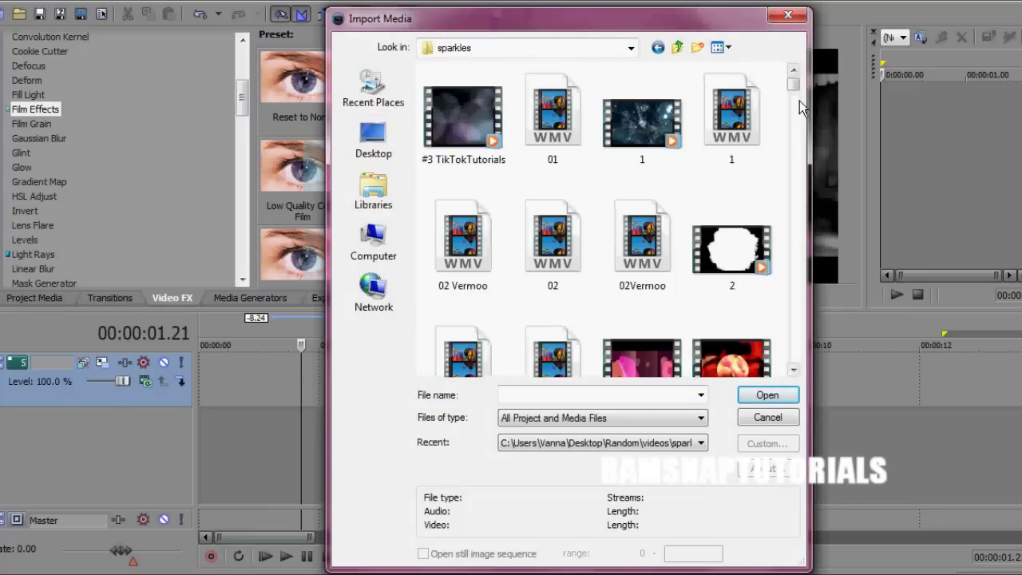
scroll(796, 89, down, 1)
drag(796, 89, 796, 148)
Import the [QUYTTHT]Danci... video from Downloads, place it at the start of the bottom track, and trim it to end with the clips above
click(374, 138)
click(383, 108)
double_click(445, 191)
click(792, 369)
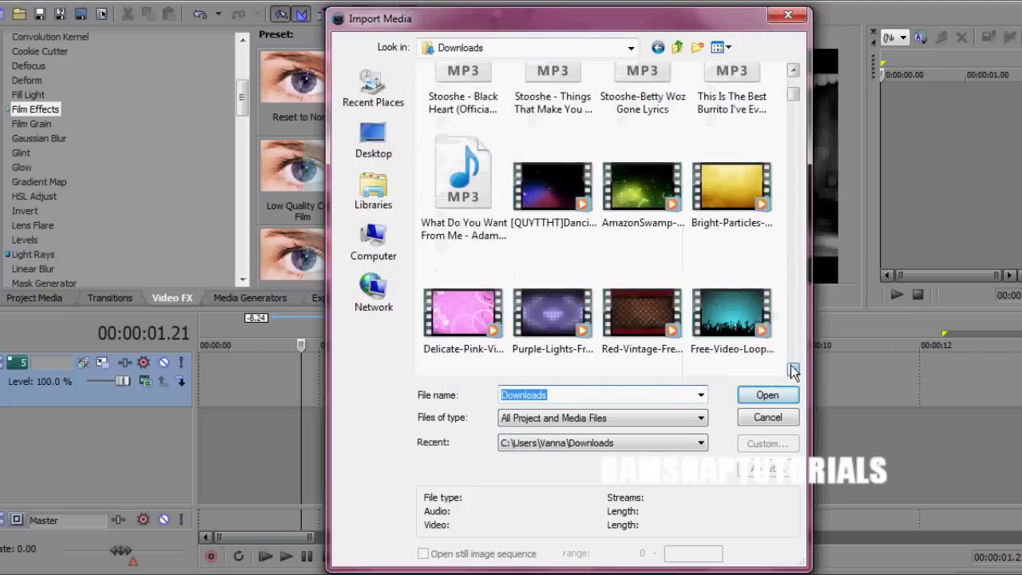
double_click(543, 196)
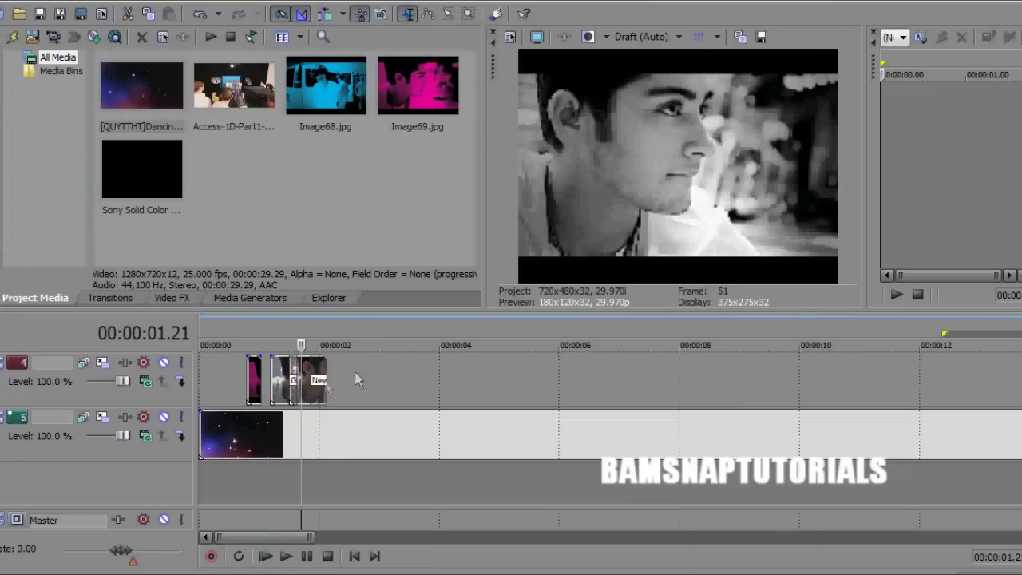
drag(283, 431, 325, 431)
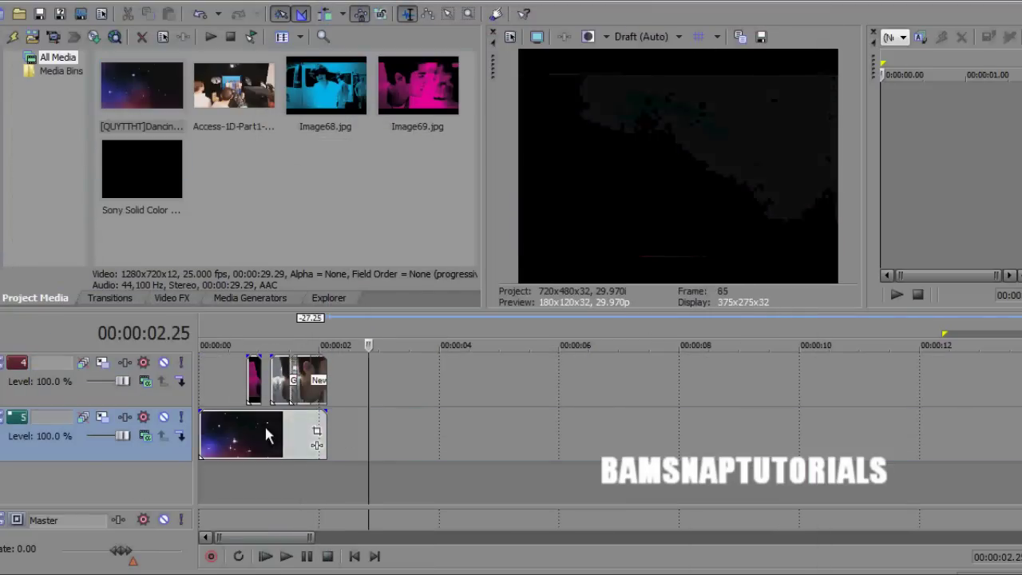
Reframe the sparkle background clip with pan/crop and apply the Color Corrector (Secondary) effect to it
click(316, 431)
click(549, 46)
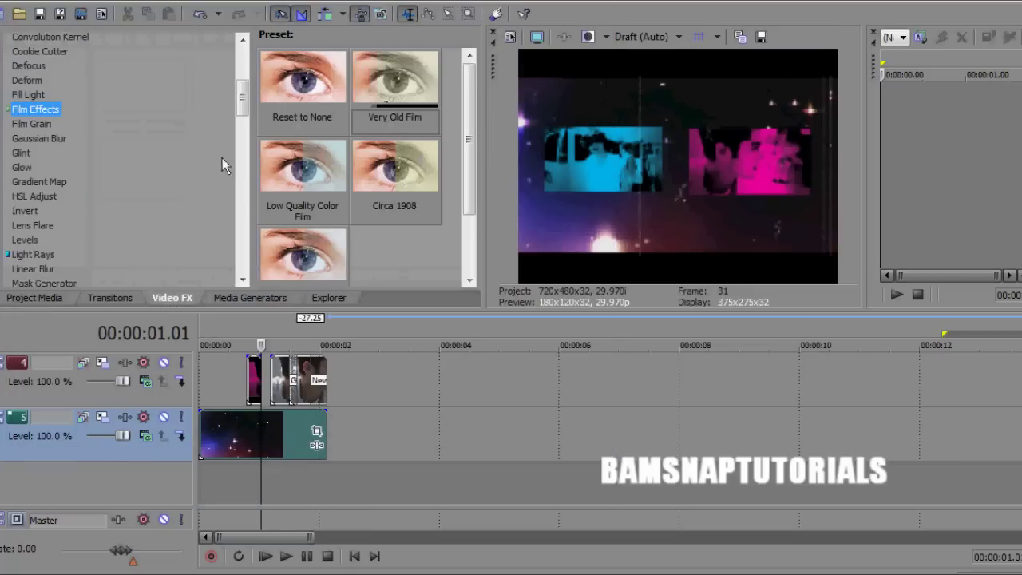
click(106, 220)
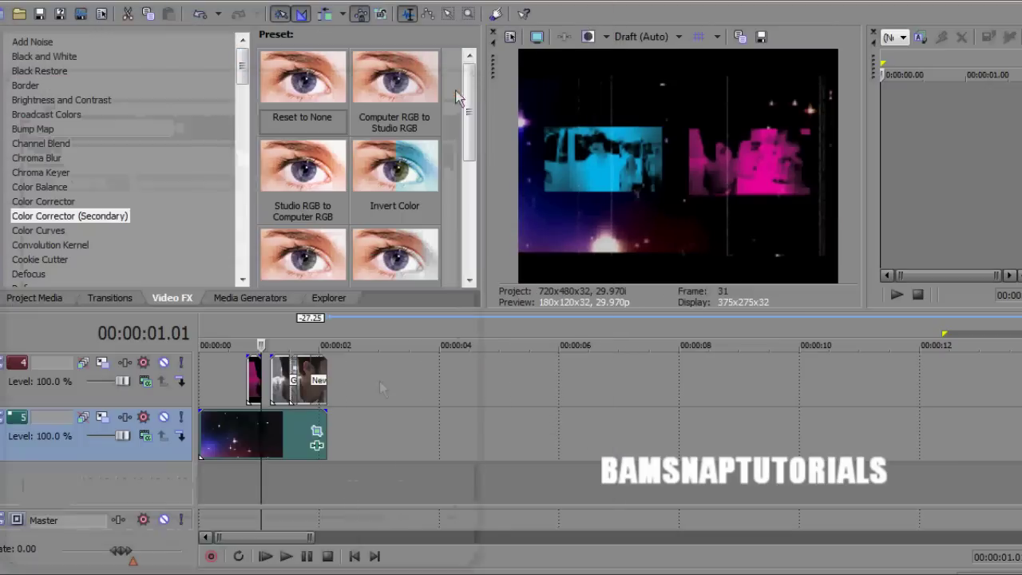
click(269, 557)
click(268, 557)
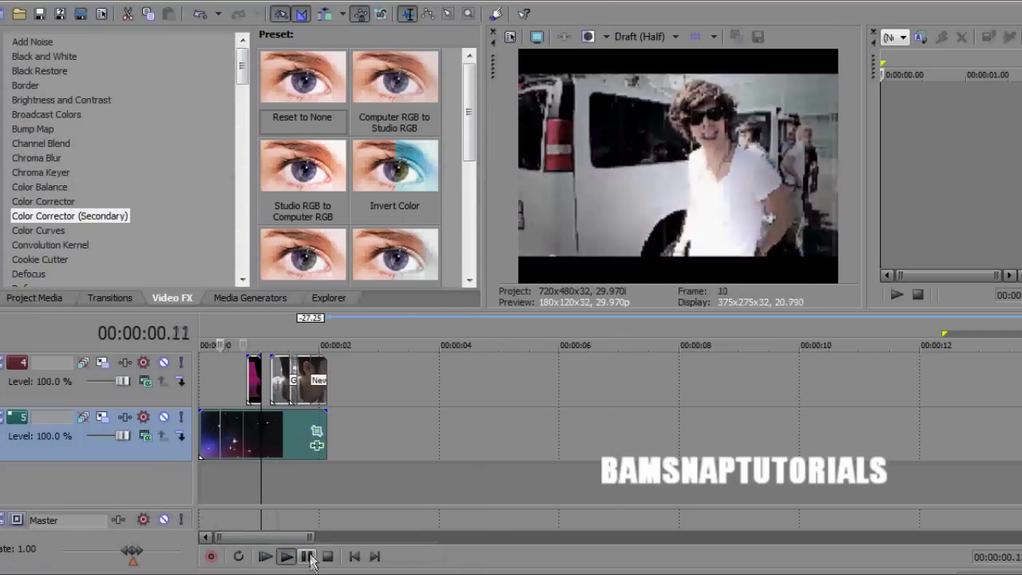
click(306, 557)
Move the sparkle track above all the others, change its compositing mode to blend over the clips below, and preview from the start
click(257, 452)
drag(123, 435, 66, 426)
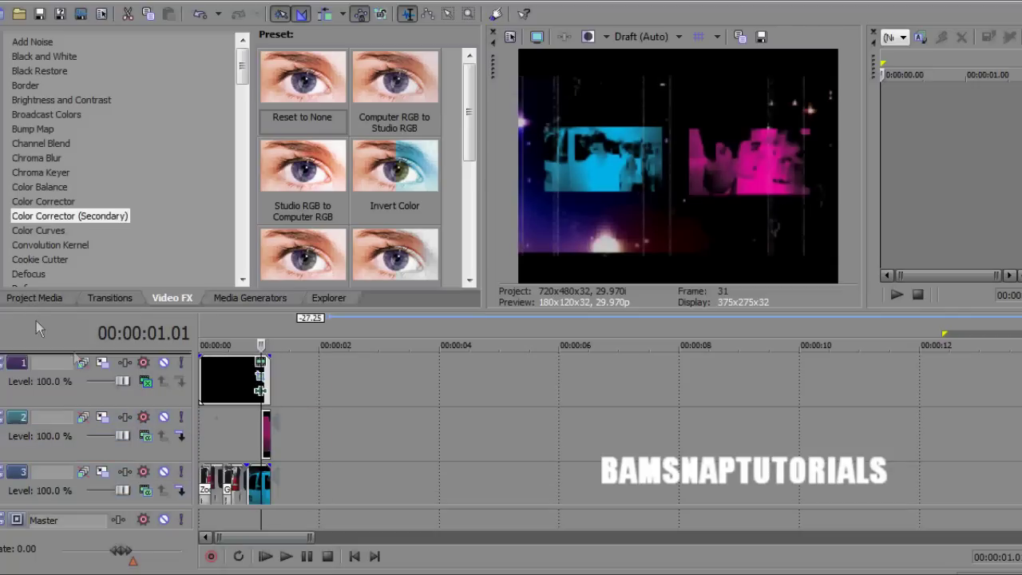
click(89, 387)
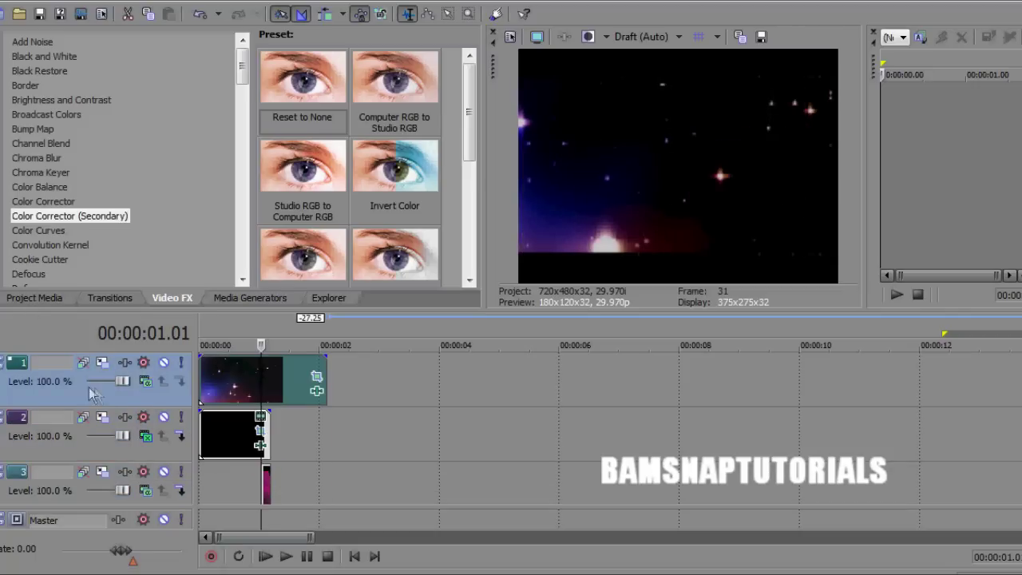
click(146, 382)
click(271, 557)
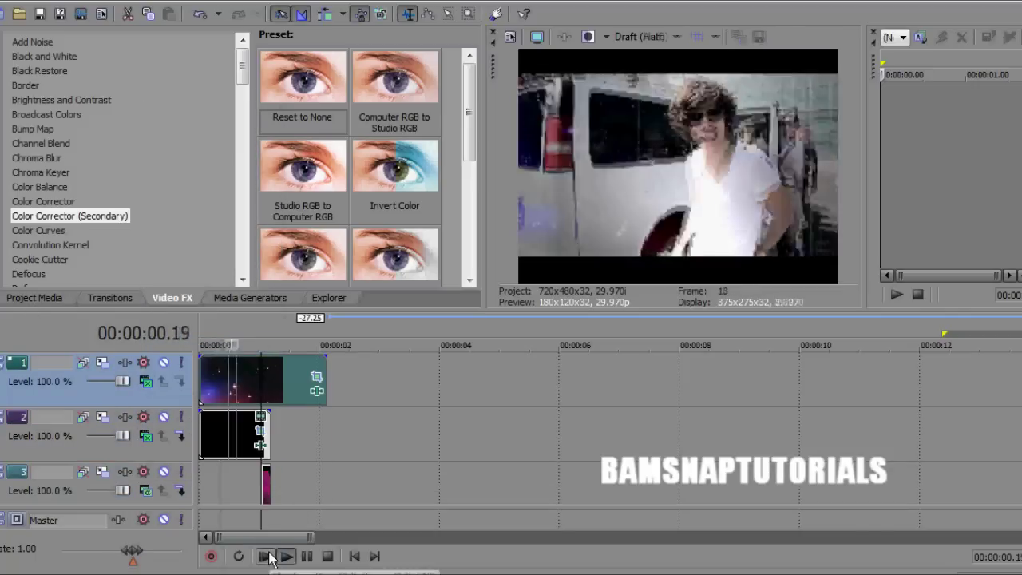
click(272, 557)
click(272, 556)
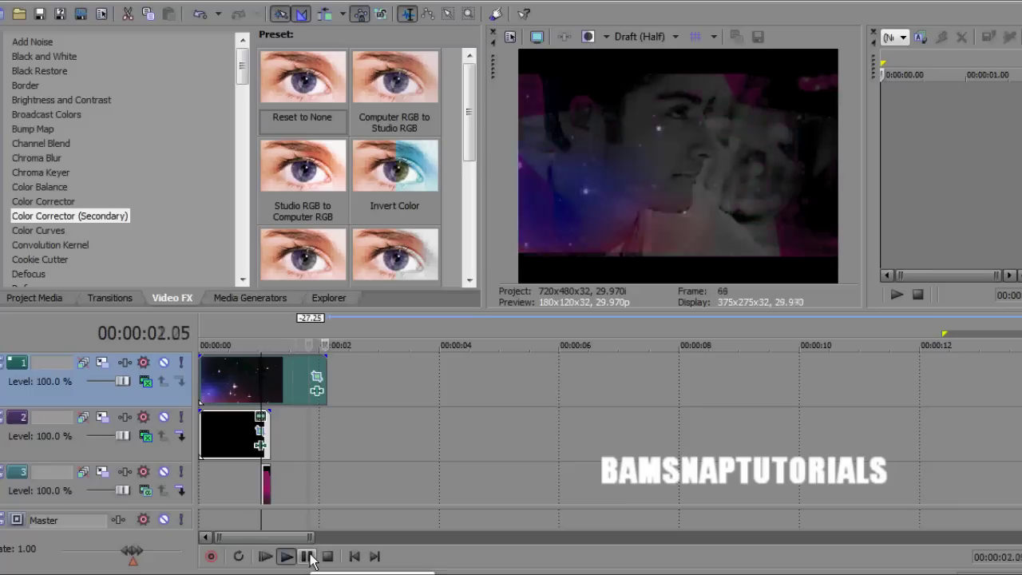
Extend the black film texture to the sparkle clip's end and add a white solid color clip on a new top track
click(277, 439)
click(286, 479)
click(224, 475)
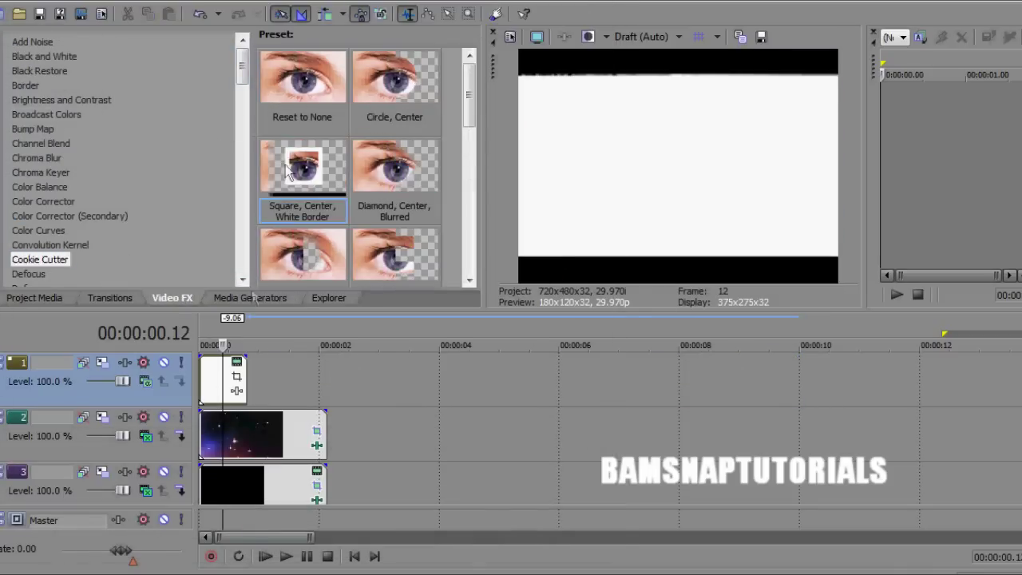
Apply Cookie Cutter's Square, Center, White Border preset to the white solid, with border 0, repeat X 10, size 0.100 and center about 0.505, 0.678
drag(287, 171, 228, 379)
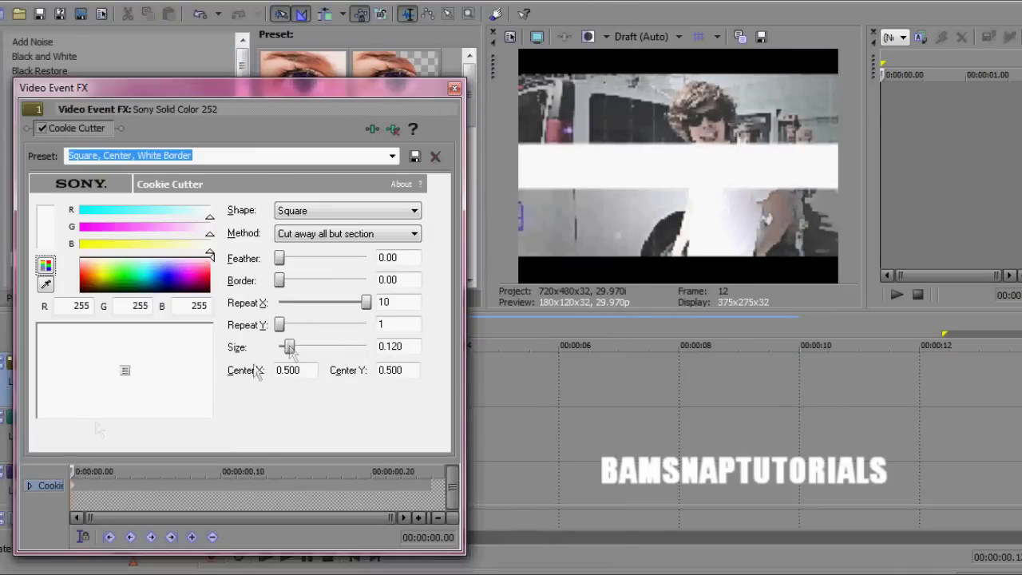
drag(124, 370, 125, 391)
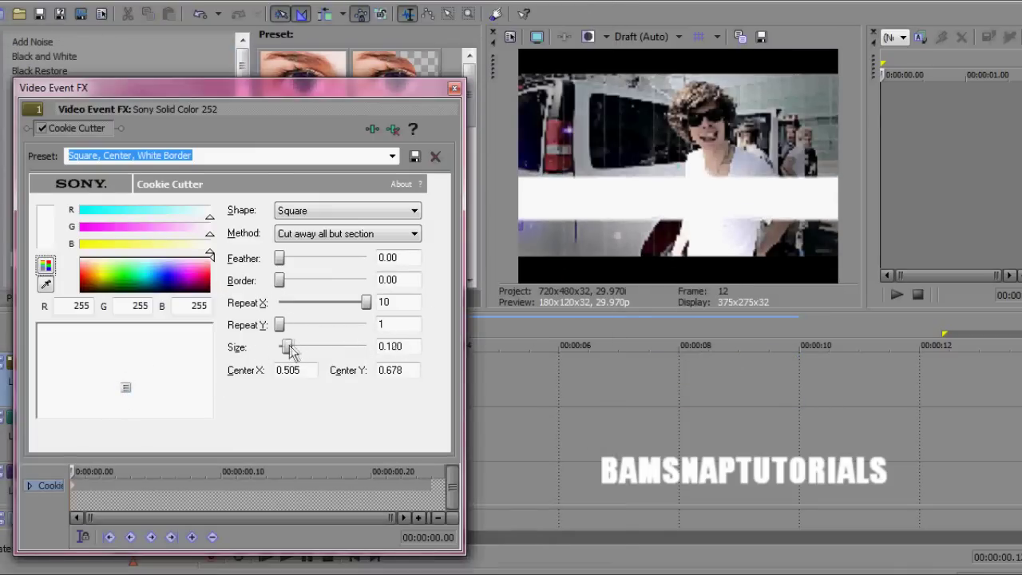
click(454, 88)
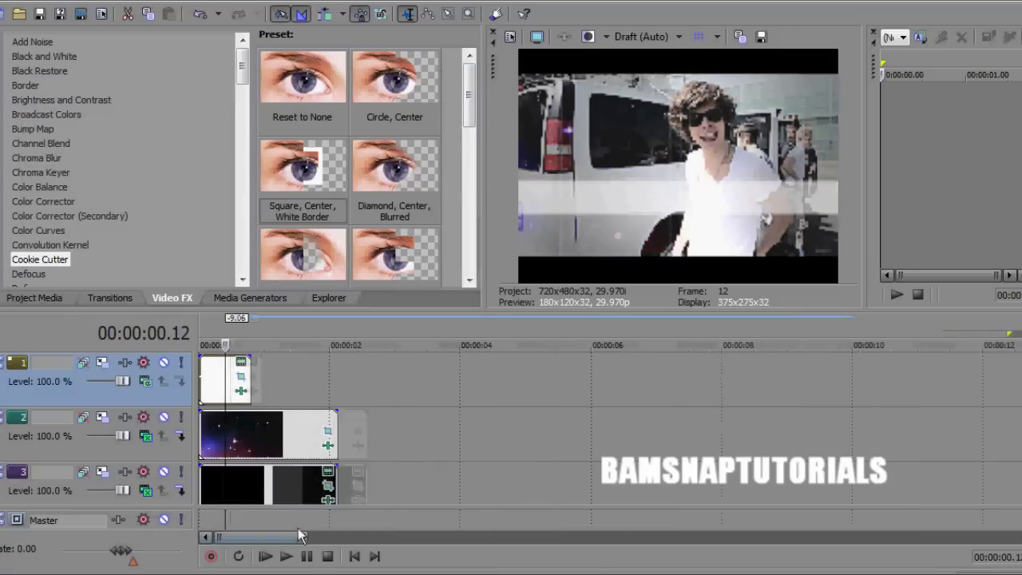
Fade the shortened white bar clip in and out, and apply the Linear Wipe transition Left-Right, Hard Edge to both fades
click(286, 432)
drag(302, 378, 212, 365)
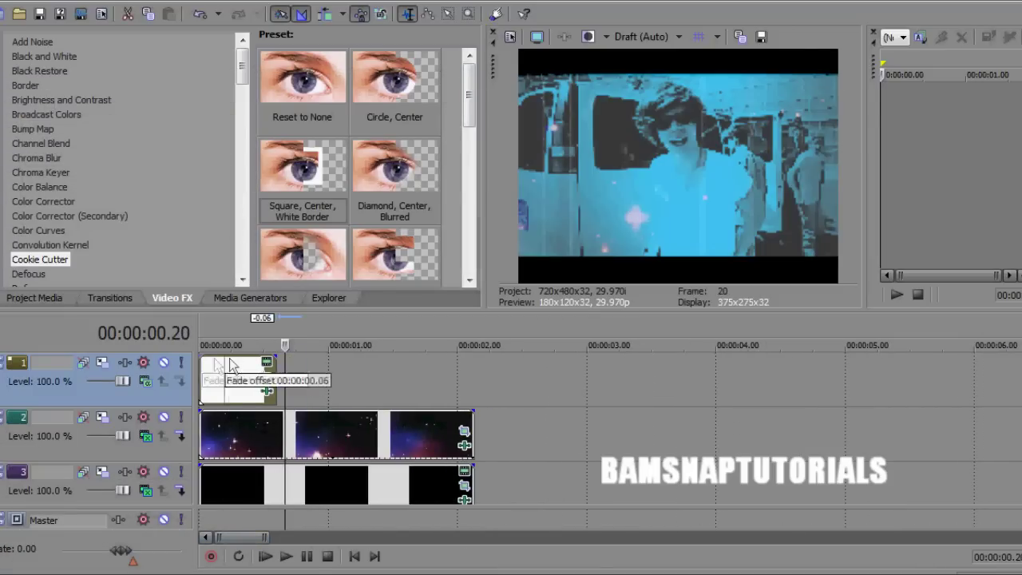
click(110, 298)
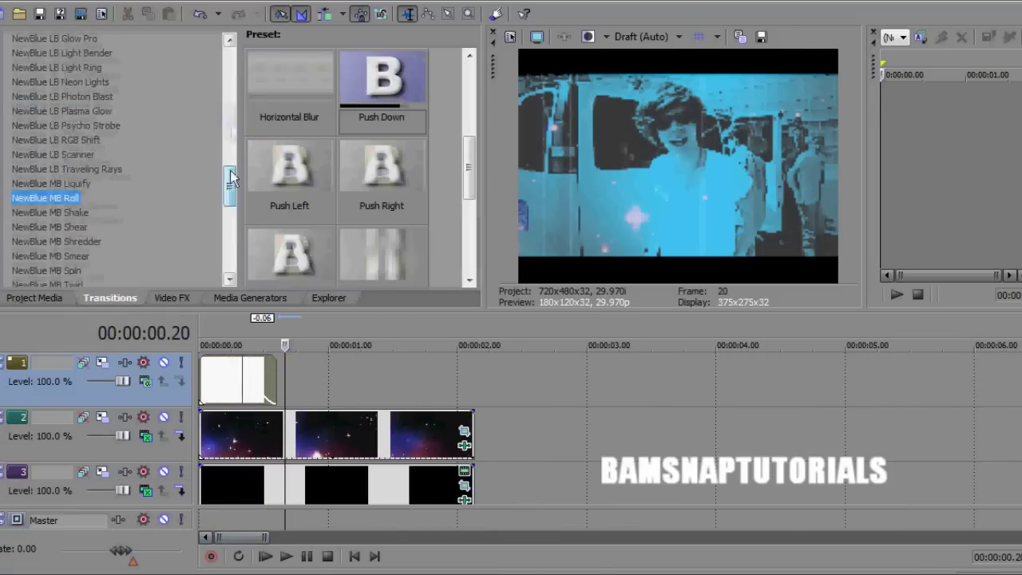
click(52, 163)
drag(289, 80, 258, 390)
click(463, 84)
click(463, 84)
Duplicate the white bar clip with its Linear Wipe transitions over the second scene on the same track, and preview from the start
right_click(224, 372)
click(260, 351)
right_click(353, 381)
click(367, 394)
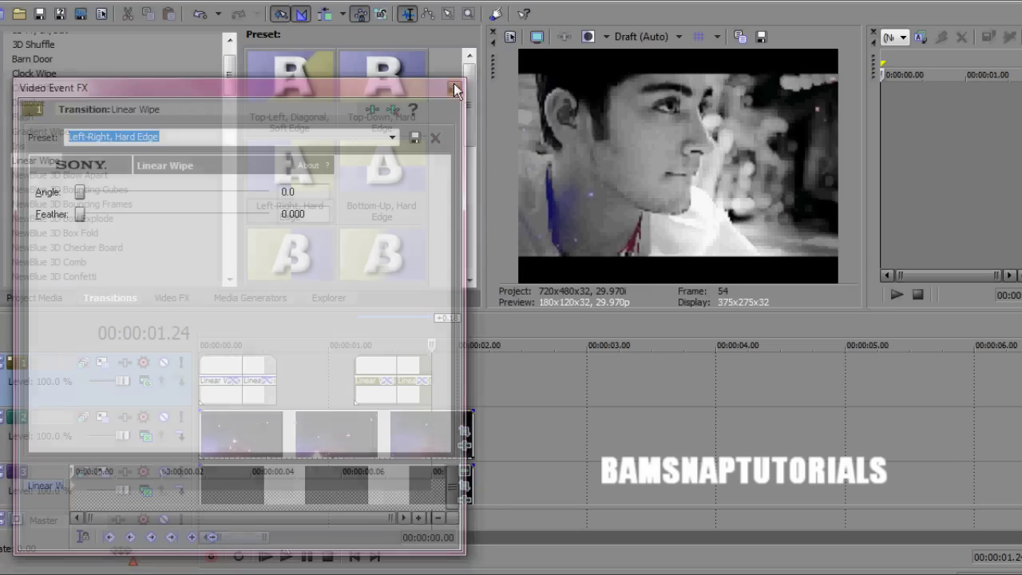
click(266, 557)
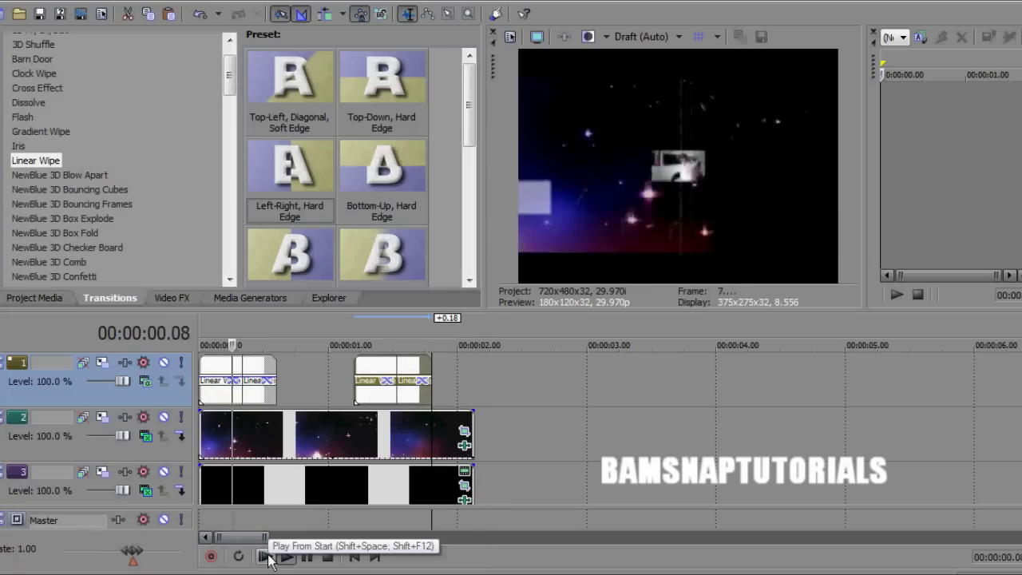